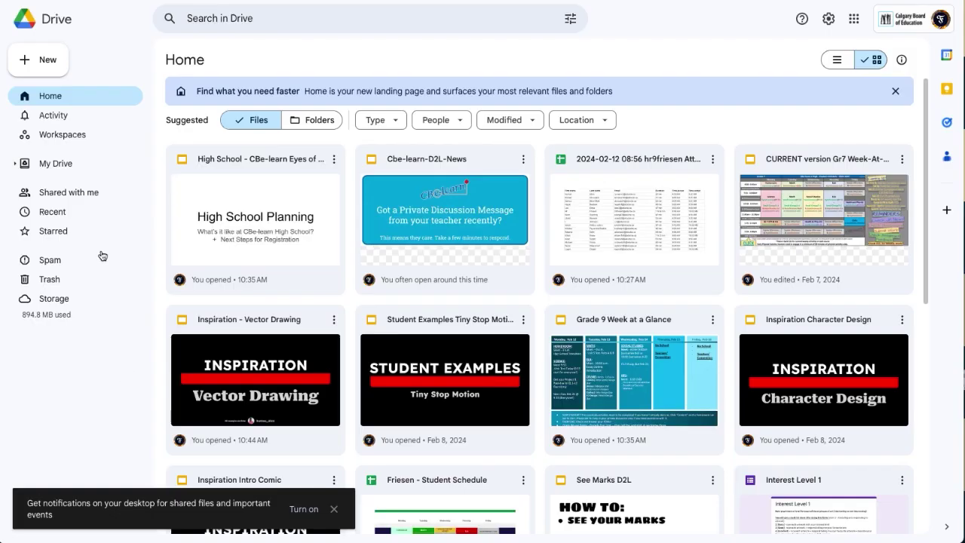
# - Create a new blank Google Drawings file from Google Drive's New > More menu
pyautogui.click(46, 68)
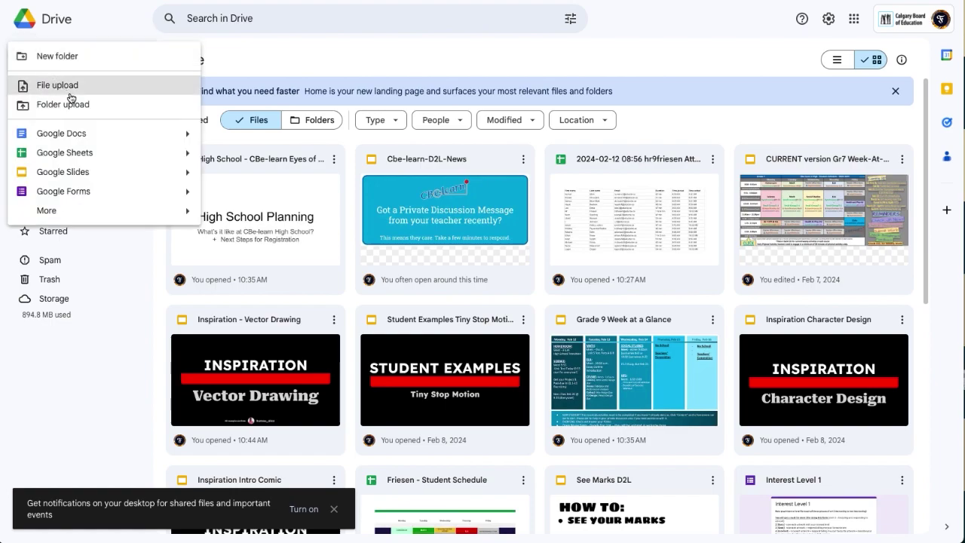
pyautogui.moveTo(186, 216)
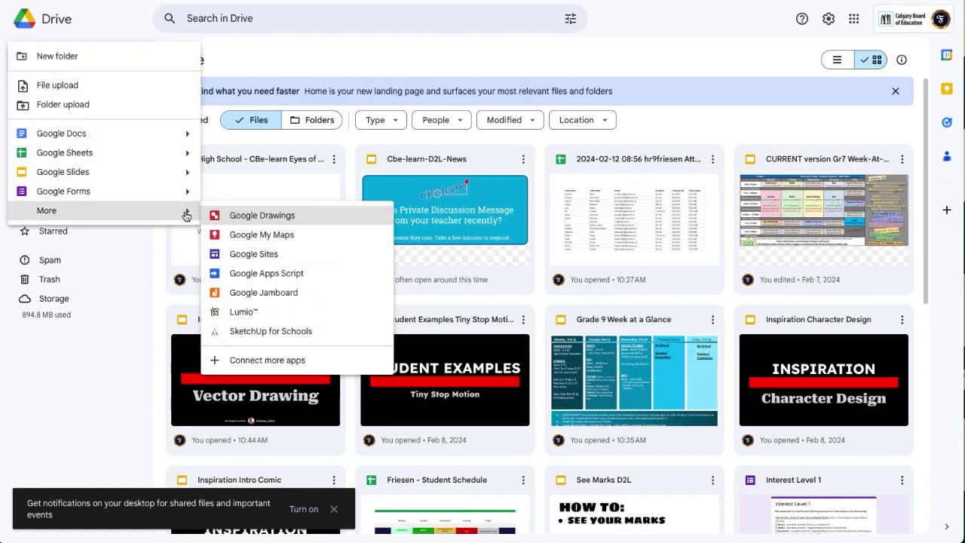
pyautogui.click(268, 219)
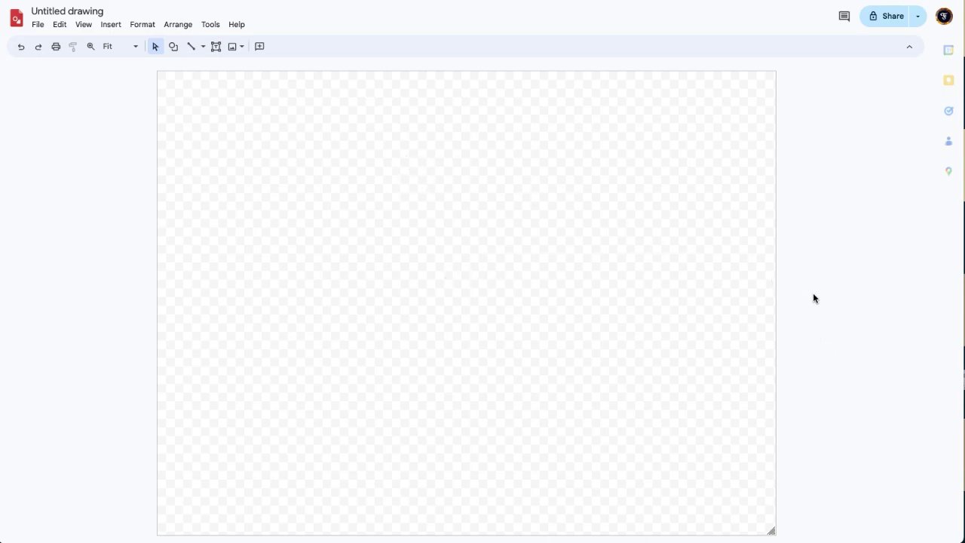
# - Insert the photo thumb_334_770_346_0_0_exact.jpg and place it overhanging the page's right edge
pyautogui.moveTo(964, 275); pyautogui.dragTo(835, 270)
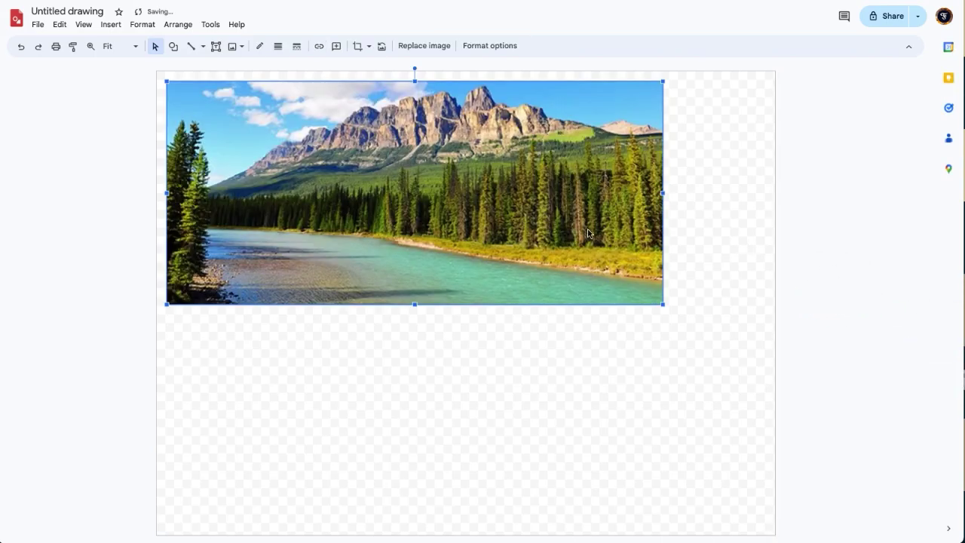
pyautogui.moveTo(343, 199); pyautogui.dragTo(810, 218)
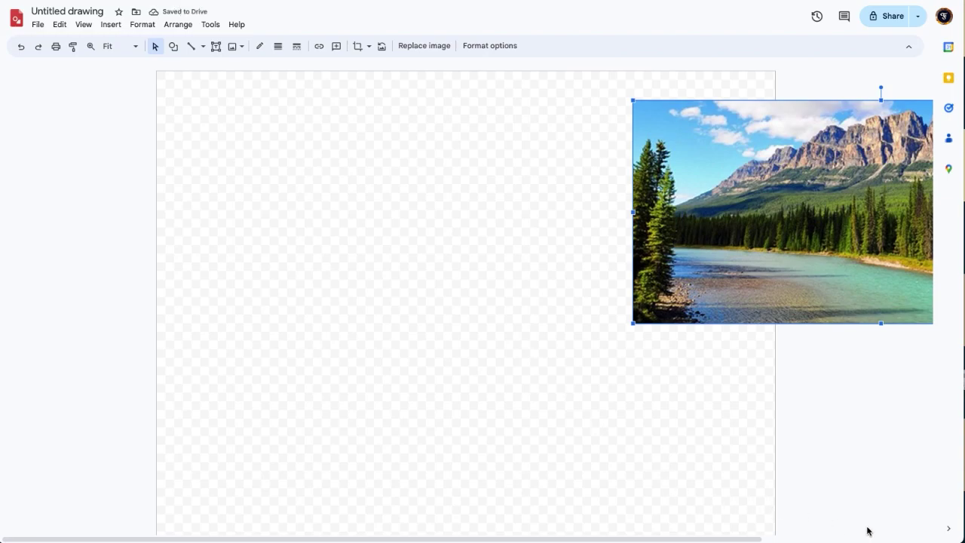
pyautogui.click(761, 504)
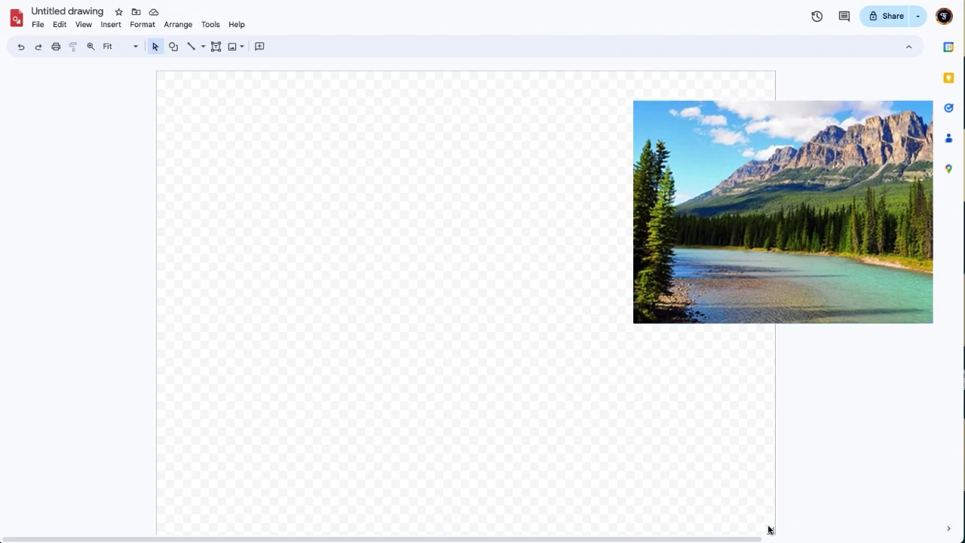
# - Widen and shorten the page, then move the photo above its top-right corner
pyautogui.moveTo(770, 530); pyautogui.dragTo(950, 455)
pyautogui.moveTo(771, 532); pyautogui.dragTo(917, 424)
pyautogui.moveTo(920, 512); pyautogui.dragTo(921, 497)
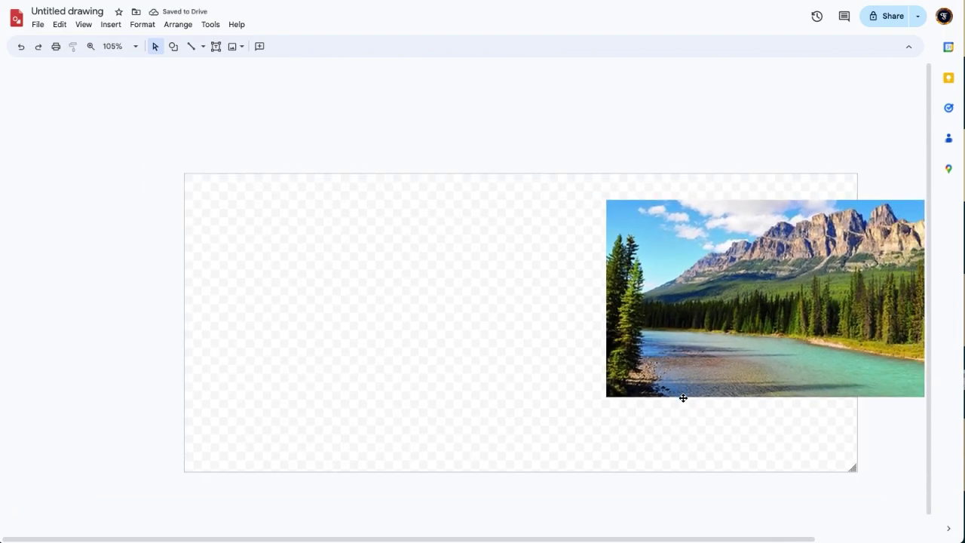
pyautogui.moveTo(683, 395); pyautogui.dragTo(657, 202)
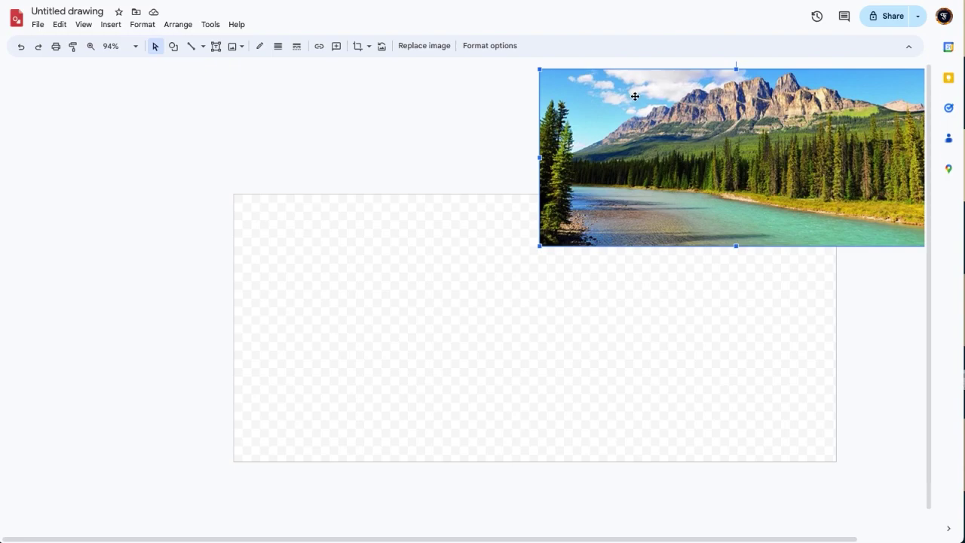
# - Set the page background to the sky blue sampled from the photo with the eyedropper
pyautogui.click(464, 166)
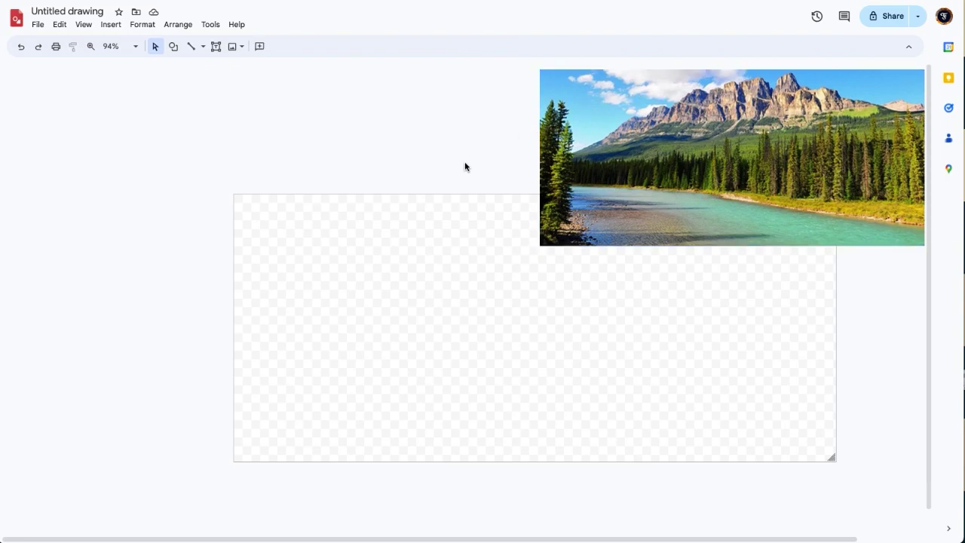
pyautogui.rightClick(357, 283)
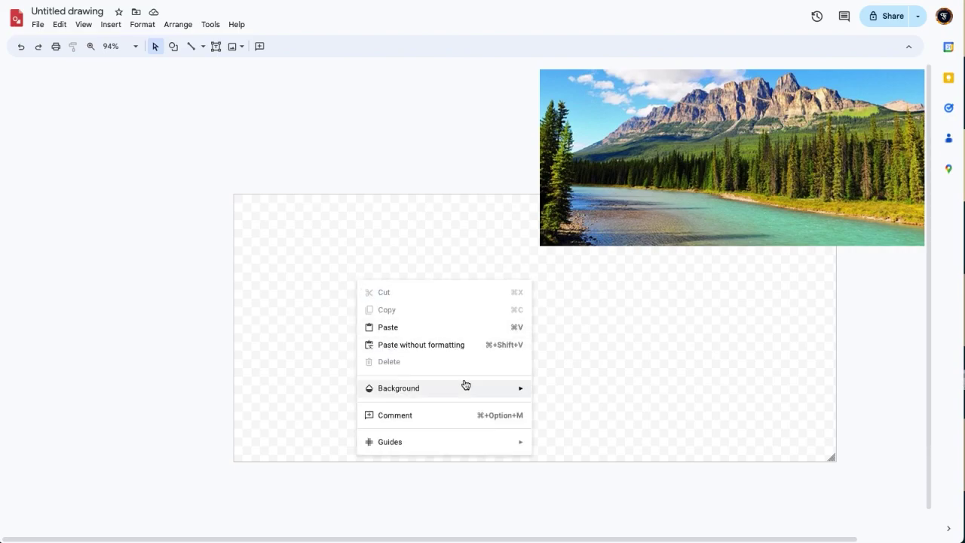
pyautogui.moveTo(506, 393)
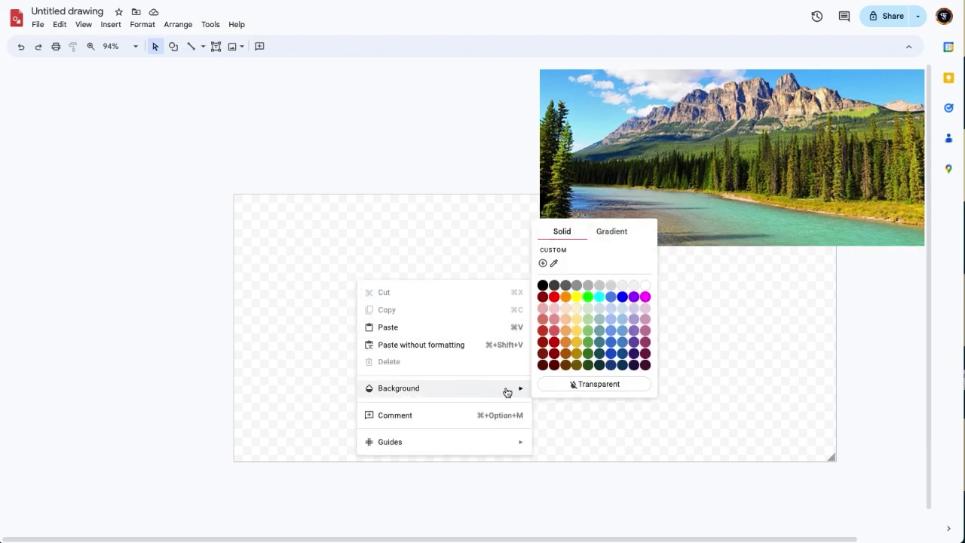
pyautogui.click(543, 266)
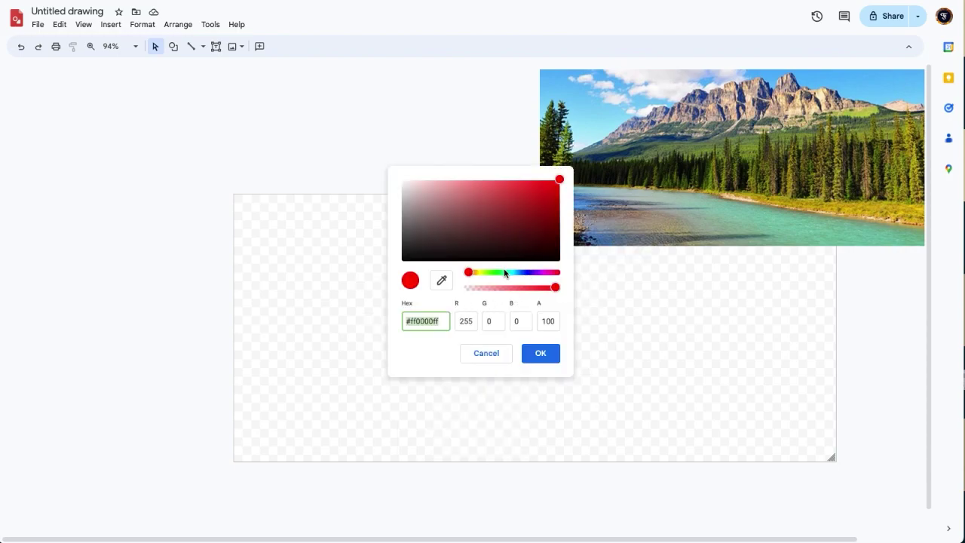
pyautogui.moveTo(468, 273); pyautogui.dragTo(494, 272)
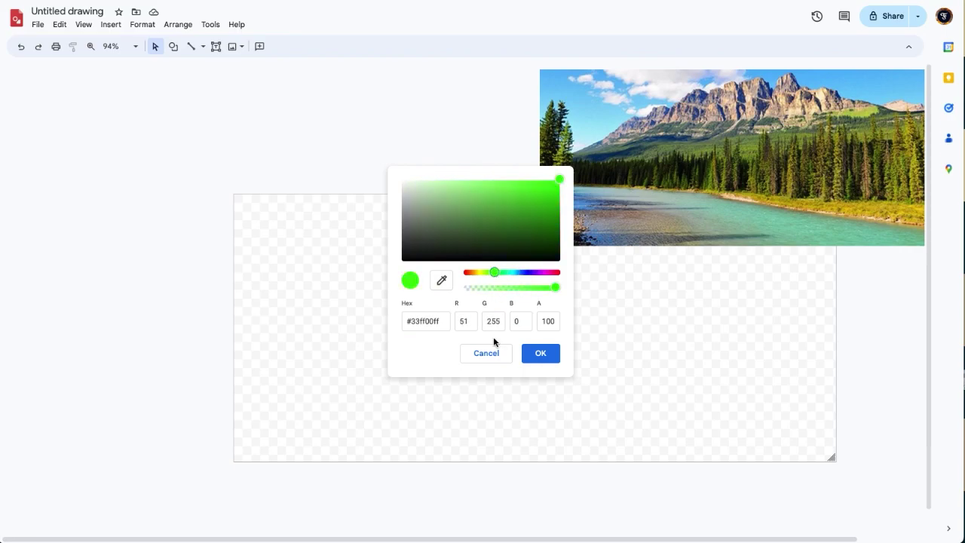
pyautogui.click(487, 353)
pyautogui.rightClick(360, 312)
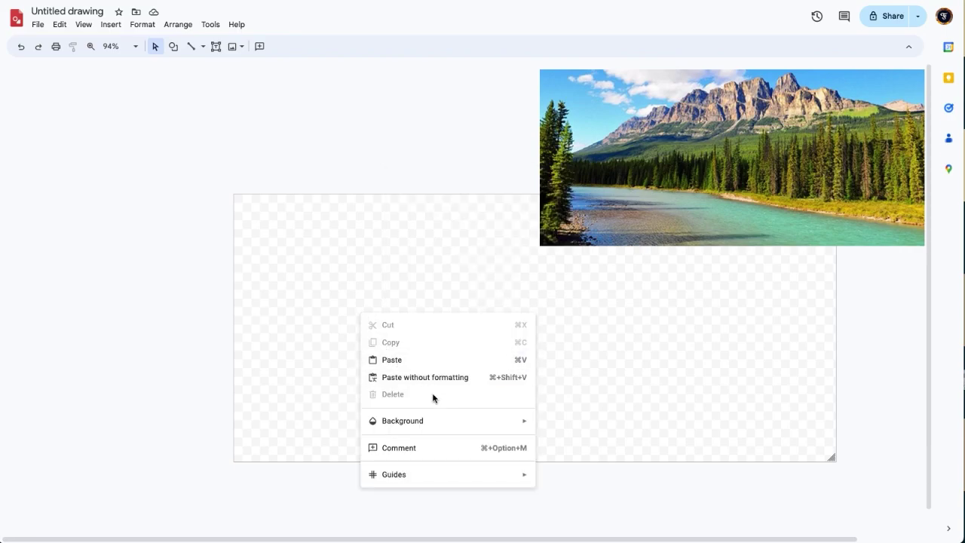
pyautogui.moveTo(457, 421)
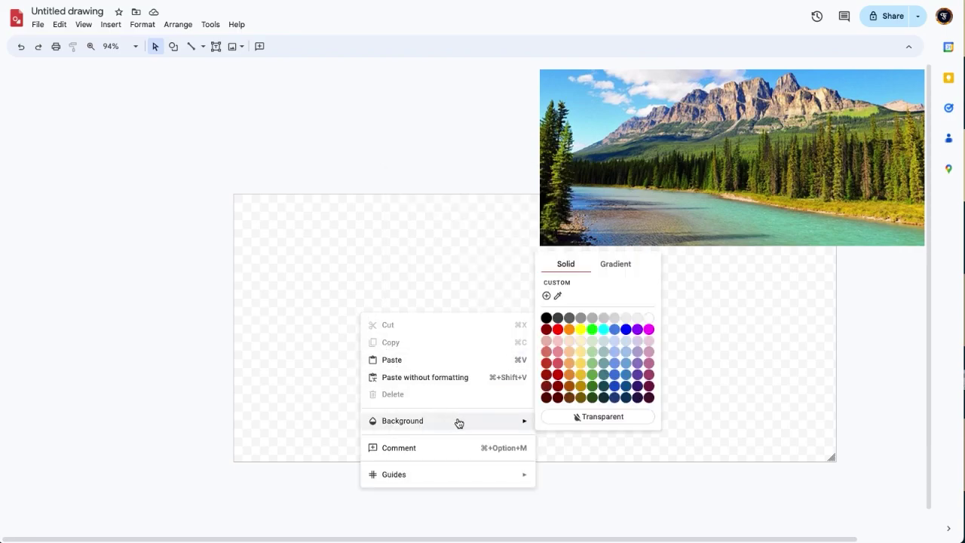
pyautogui.click(558, 296)
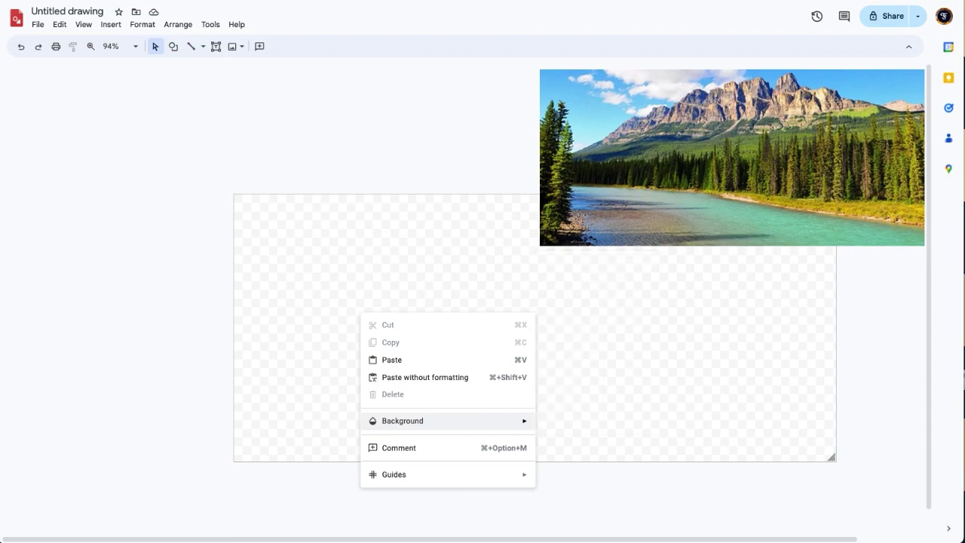
pyautogui.click(590, 109)
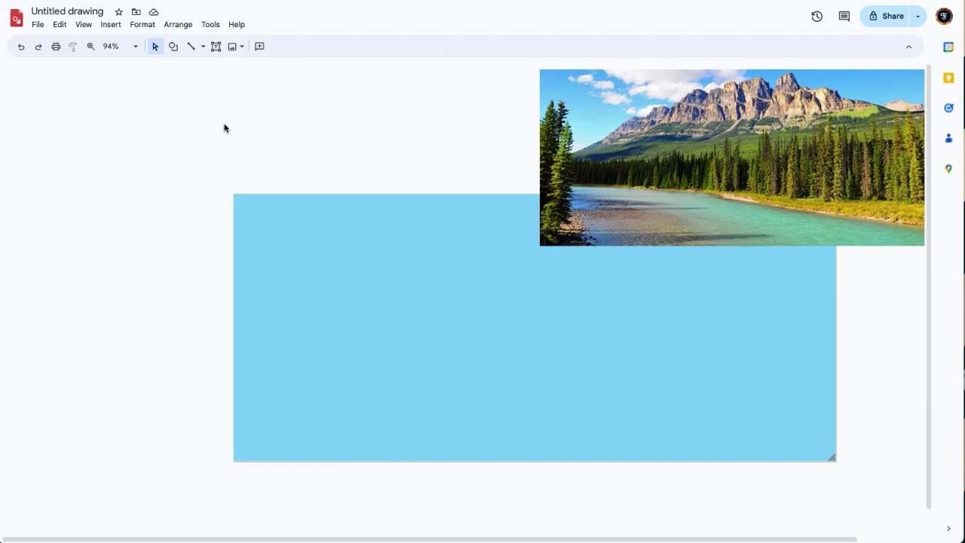
# - Choose Polyline from the Line dropdown in the toolbar
pyautogui.click(174, 46)
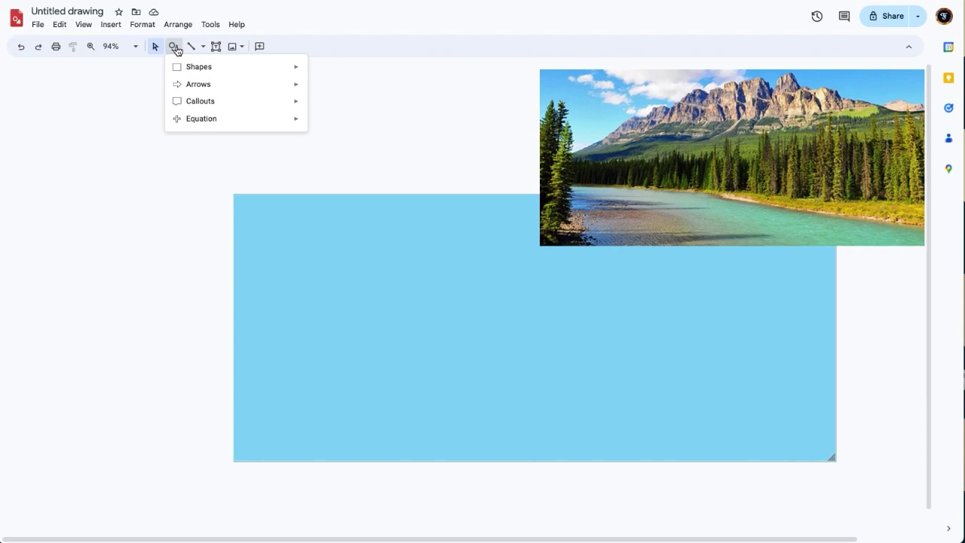
pyautogui.moveTo(204, 74)
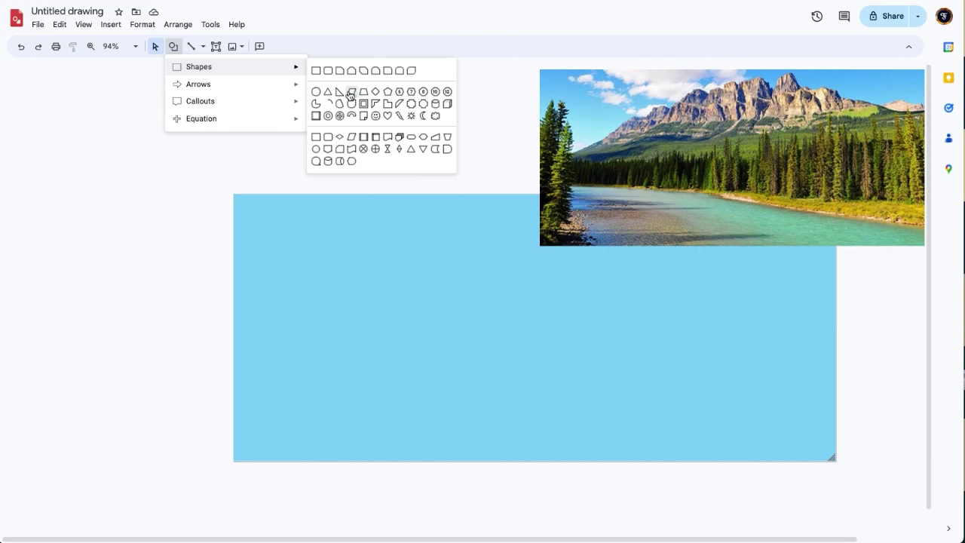
pyautogui.moveTo(267, 84)
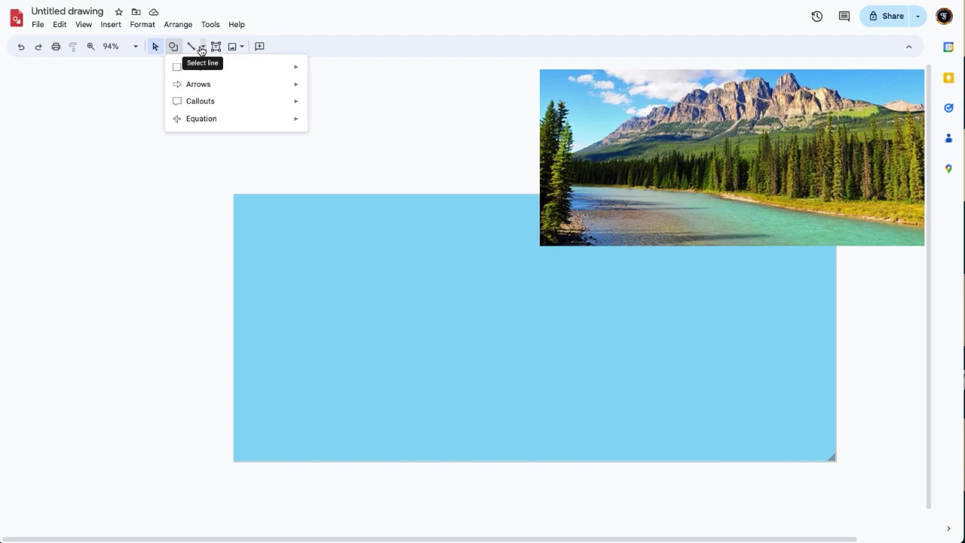
pyautogui.click(201, 47)
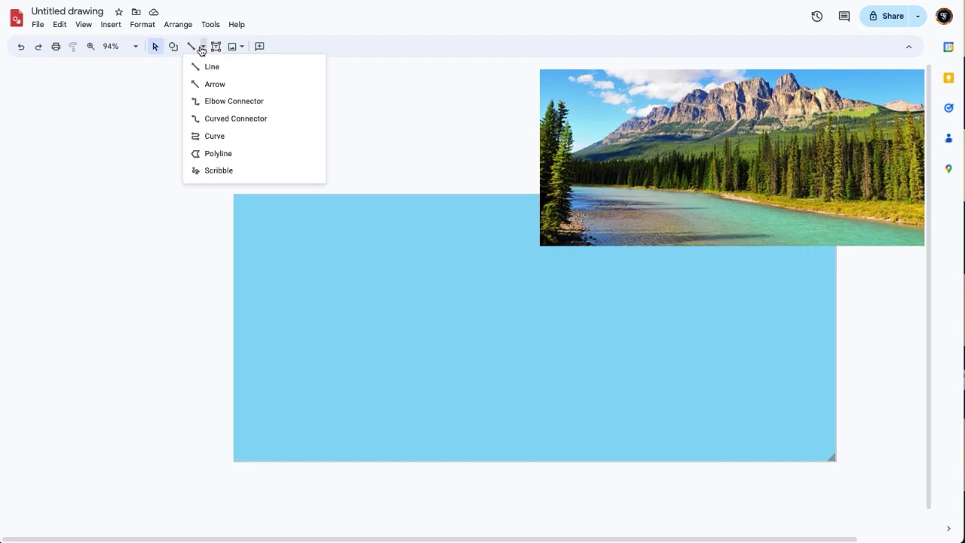
pyautogui.click(218, 154)
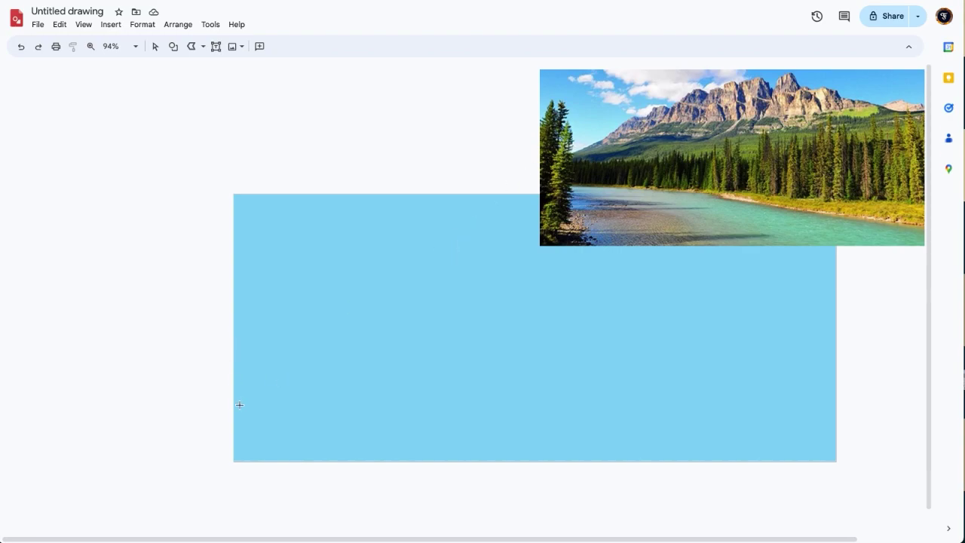
# - Start the mountain outline at lower left, tracing the right side and ridge to the main peak
pyautogui.moveTo(228, 417); pyautogui.dragTo(852, 418)
pyautogui.click(853, 418)
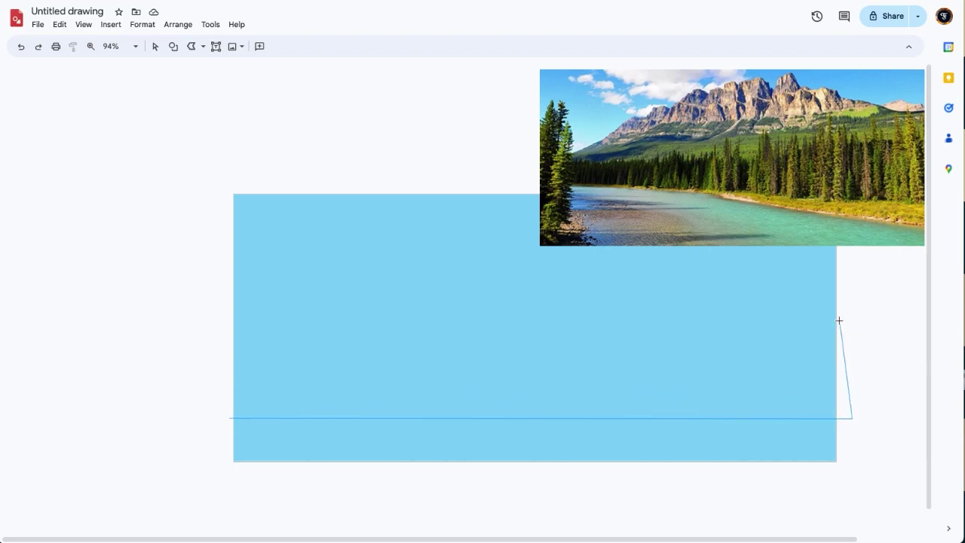
pyautogui.click(842, 311)
pyautogui.click(722, 271)
pyautogui.click(708, 277)
pyautogui.click(680, 277)
pyautogui.click(652, 231)
pyautogui.click(628, 243)
pyautogui.click(570, 218)
# - Trace the ridge leftward down the left slope and close the mountain shape
pyautogui.click(508, 236)
pyautogui.click(502, 228)
pyautogui.click(431, 260)
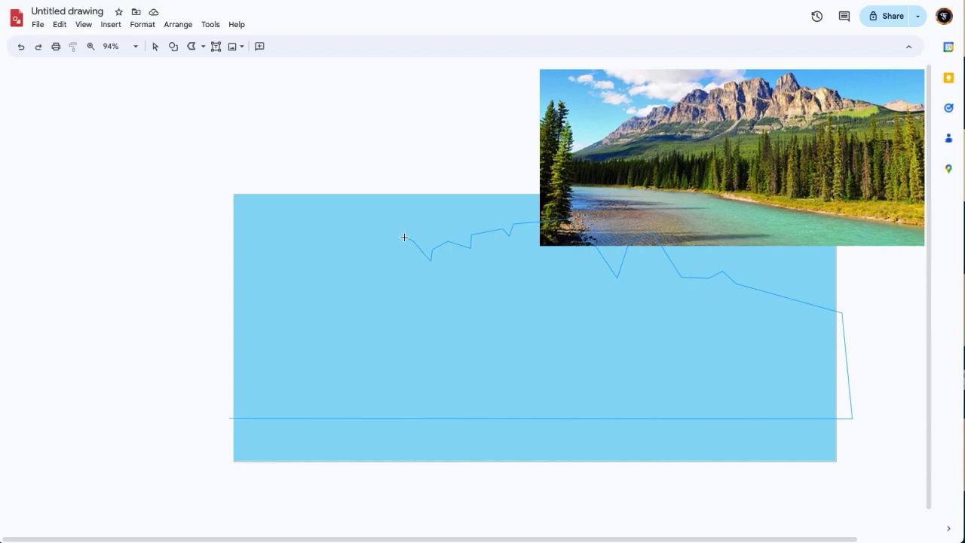
pyautogui.click(399, 235)
pyautogui.click(370, 267)
pyautogui.click(296, 294)
pyautogui.click(208, 363)
pyautogui.click(227, 419)
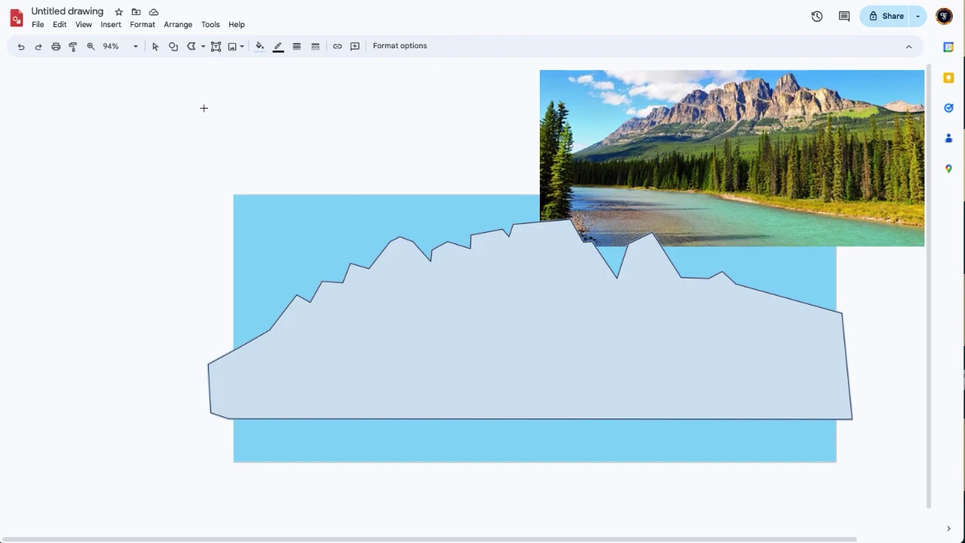
# - Select the mountain shape and set its border colour to Transparent
pyautogui.click(156, 47)
pyautogui.click(502, 339)
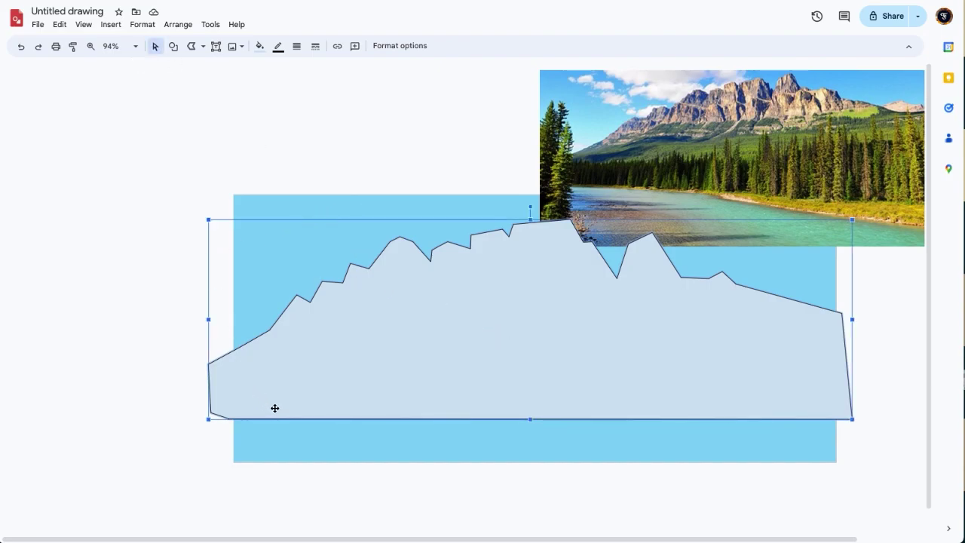
pyautogui.click(279, 49)
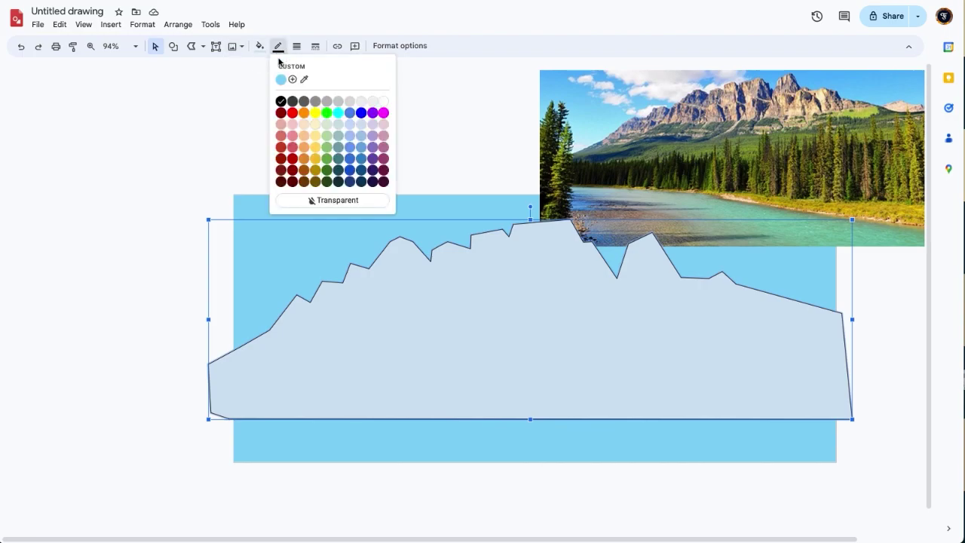
pyautogui.click(296, 47)
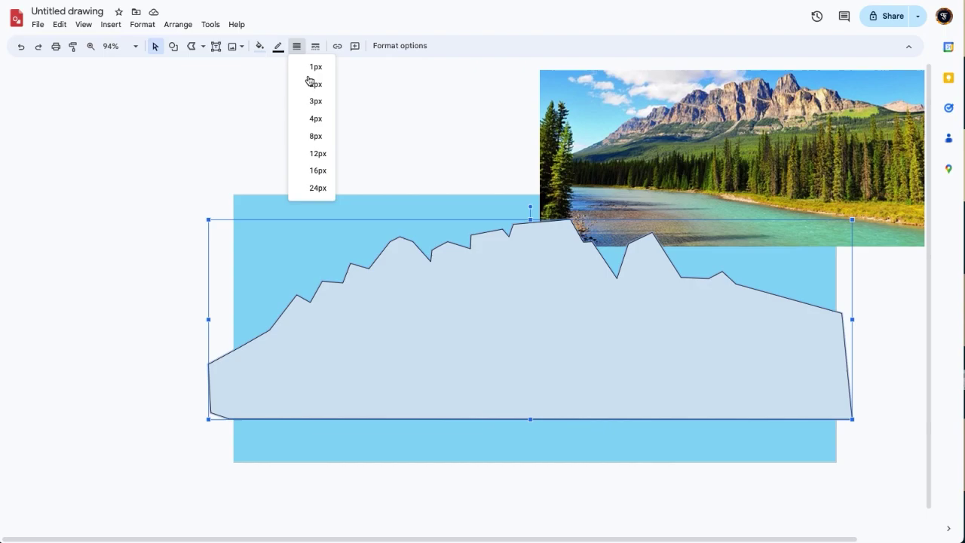
pyautogui.click(316, 155)
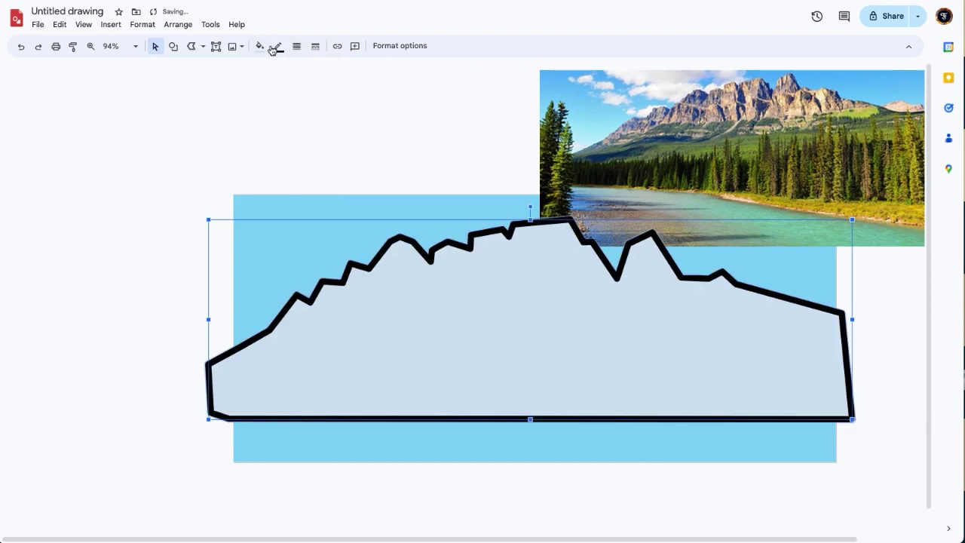
pyautogui.click(295, 46)
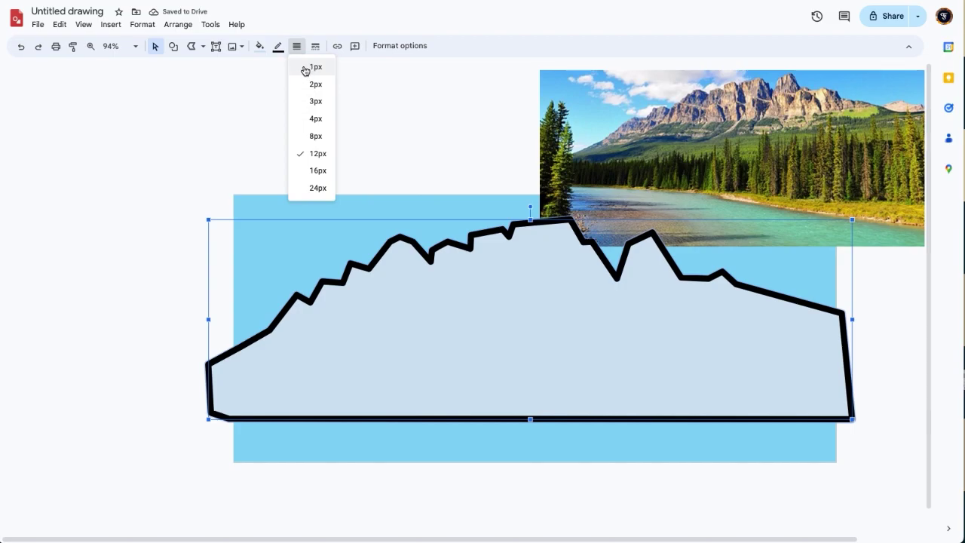
pyautogui.click(277, 47)
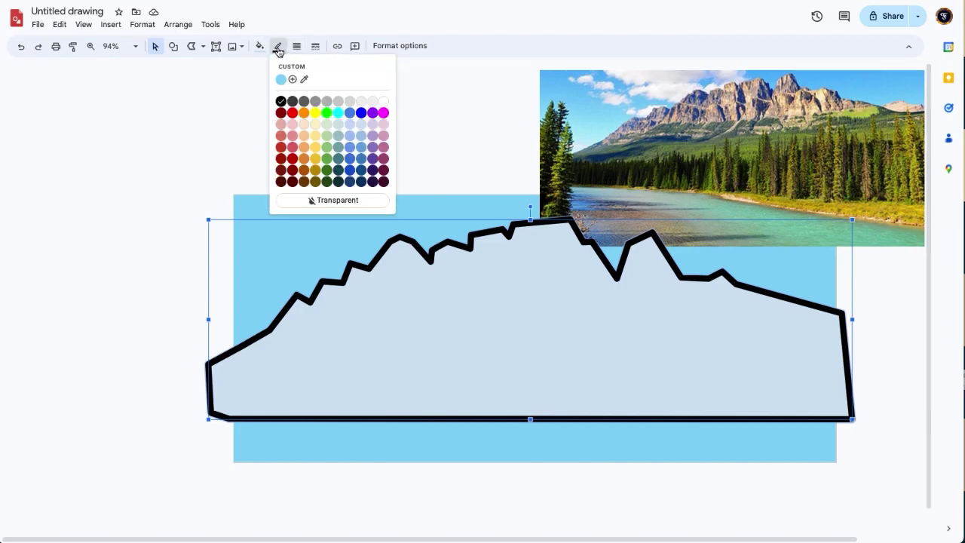
pyautogui.click(338, 201)
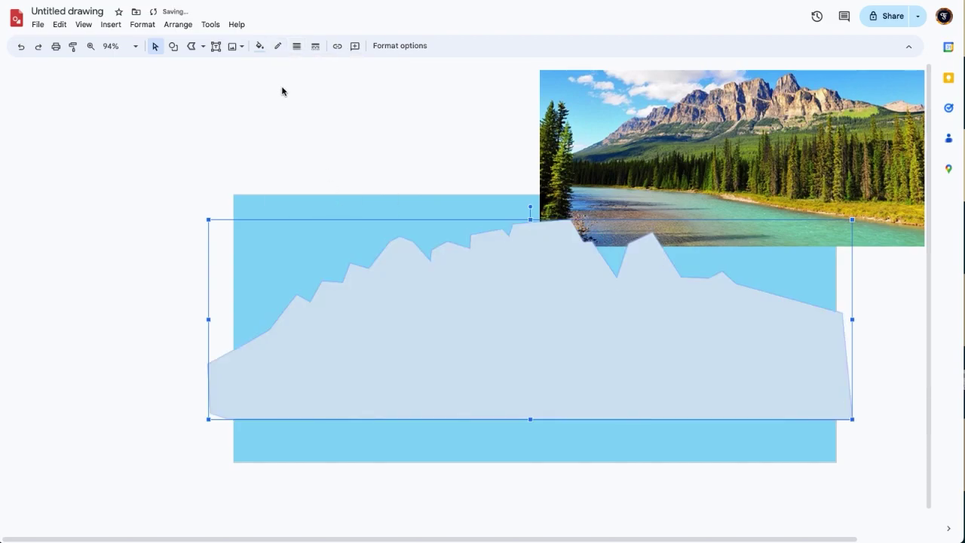
# - Fill the mountain with the tan rock colour sampled from the photo via the eyedropper
pyautogui.click(259, 47)
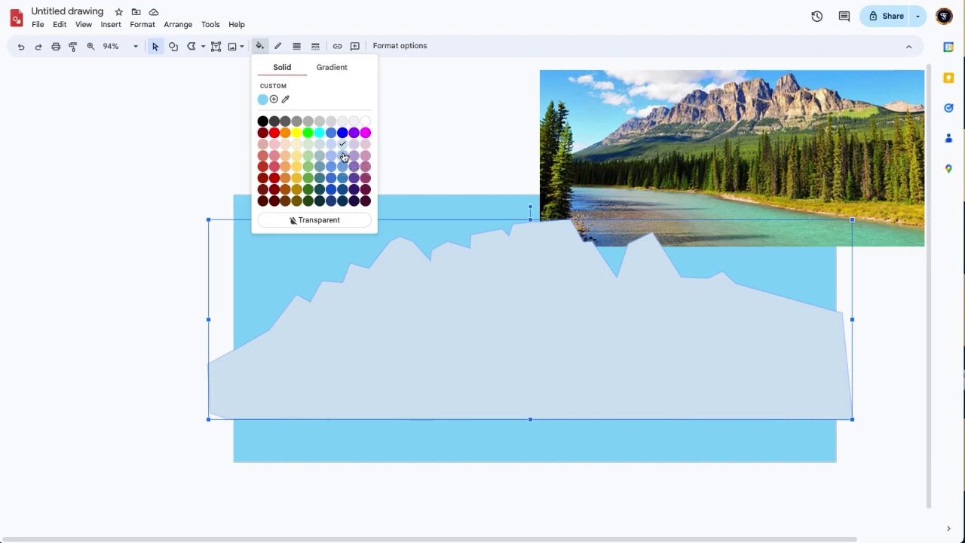
pyautogui.click(341, 157)
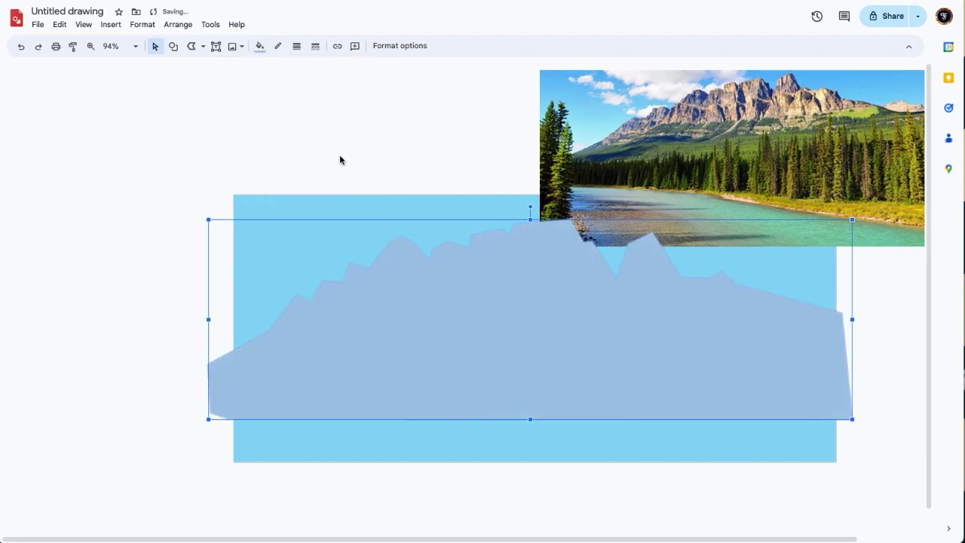
pyautogui.click(260, 47)
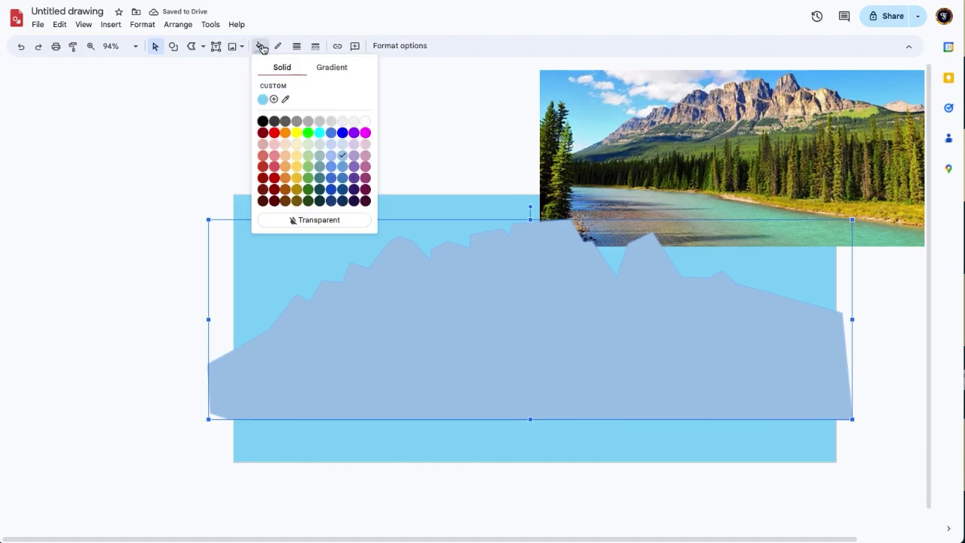
pyautogui.click(285, 99)
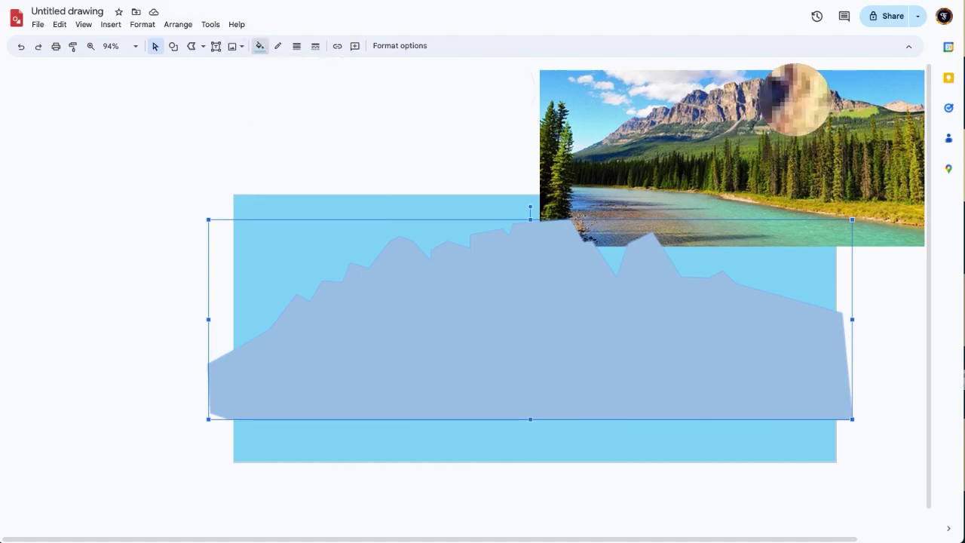
pyautogui.click(796, 99)
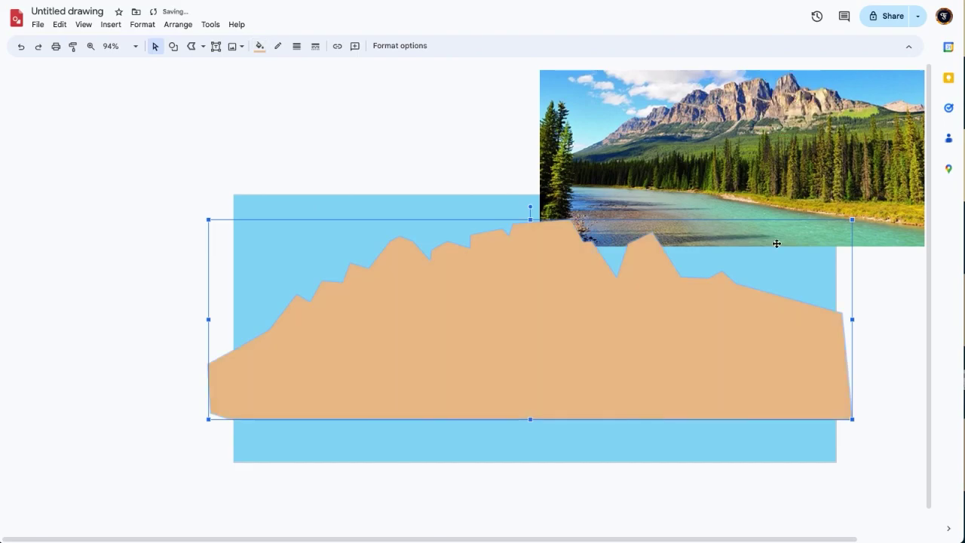
# - Shrink the mountain from its top-left corner, move it up-left, and raise the photo slightly
pyautogui.click(242, 154)
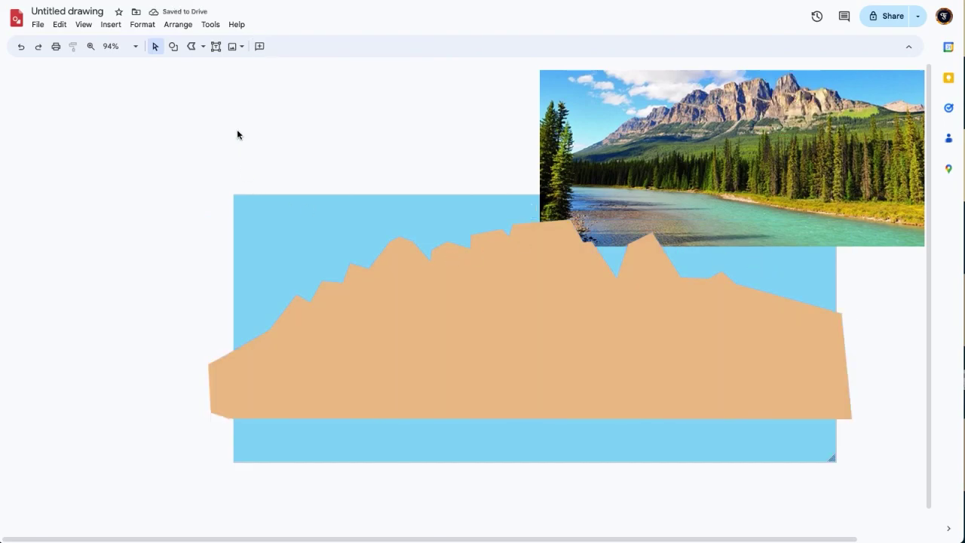
pyautogui.click(445, 301)
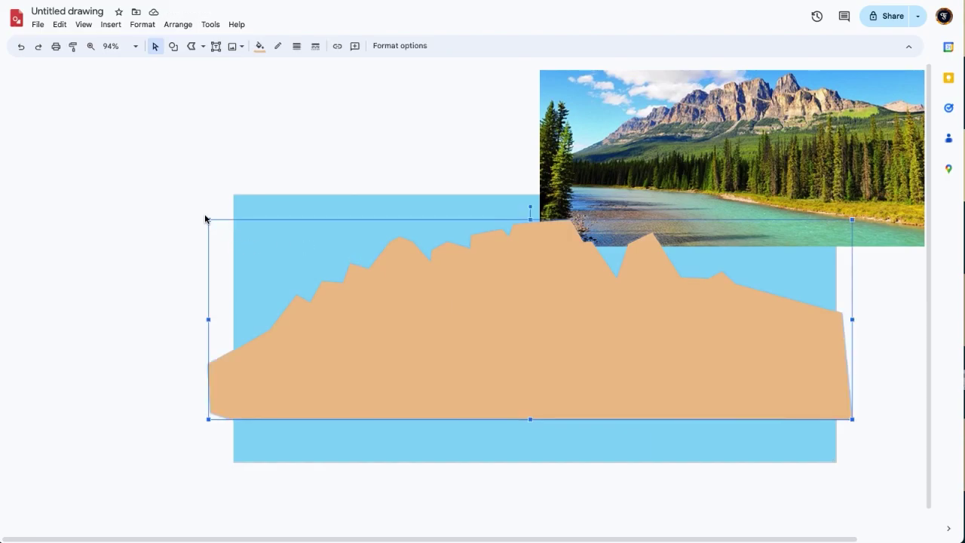
pyautogui.moveTo(209, 218); pyautogui.dragTo(283, 263)
pyautogui.moveTo(468, 348); pyautogui.dragTo(455, 319)
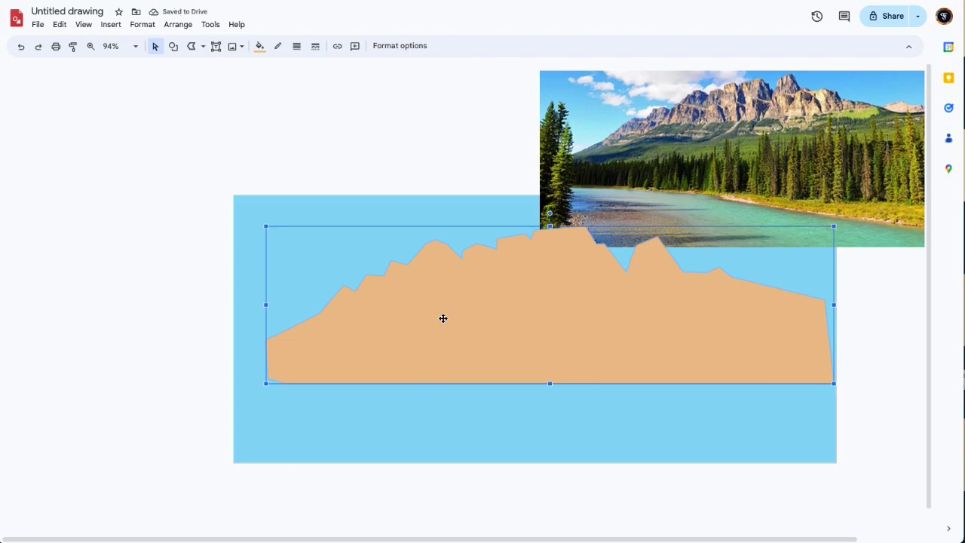
pyautogui.moveTo(443, 318); pyautogui.dragTo(441, 319)
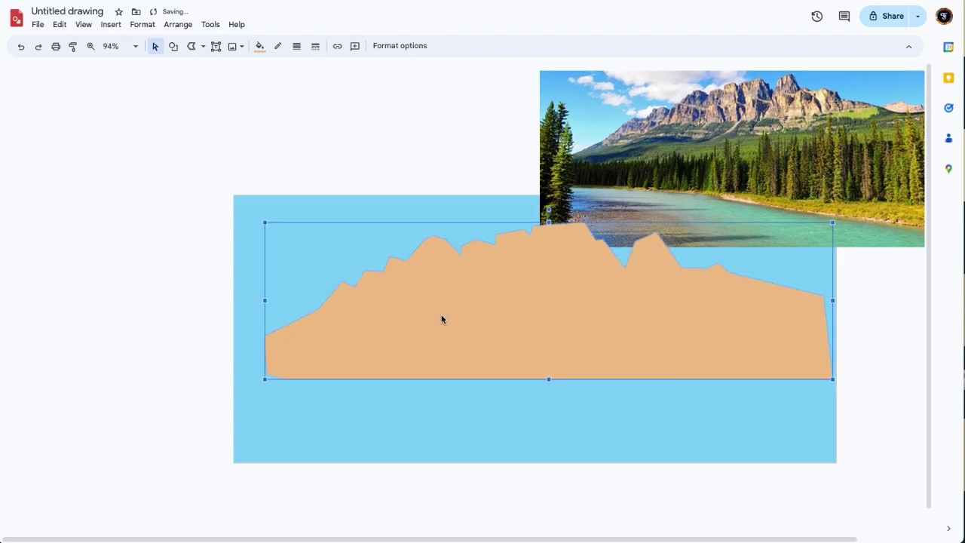
pyautogui.moveTo(612, 137); pyautogui.dragTo(606, 116)
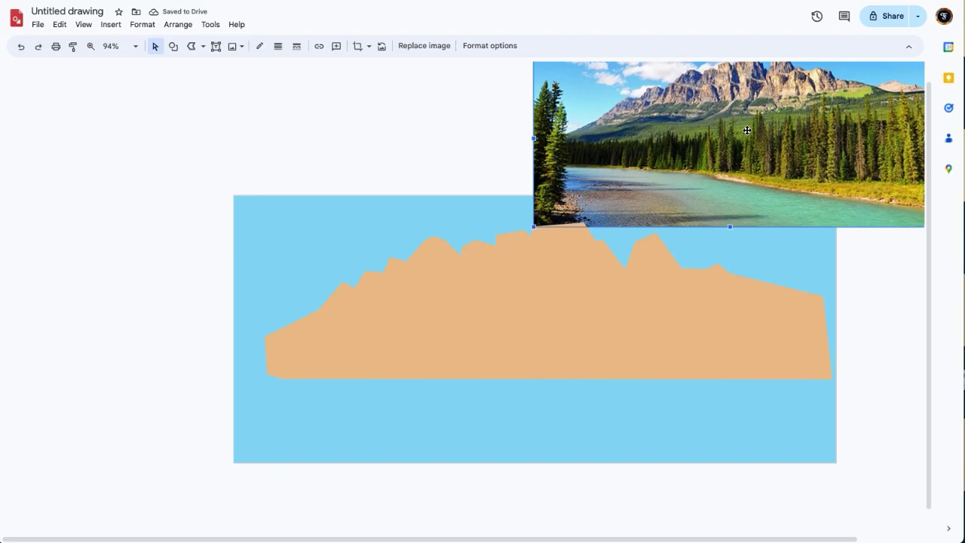
# - Move the photo left and trace a closed polyline shape along its tree line
pyautogui.moveTo(645, 150); pyautogui.dragTo(527, 160)
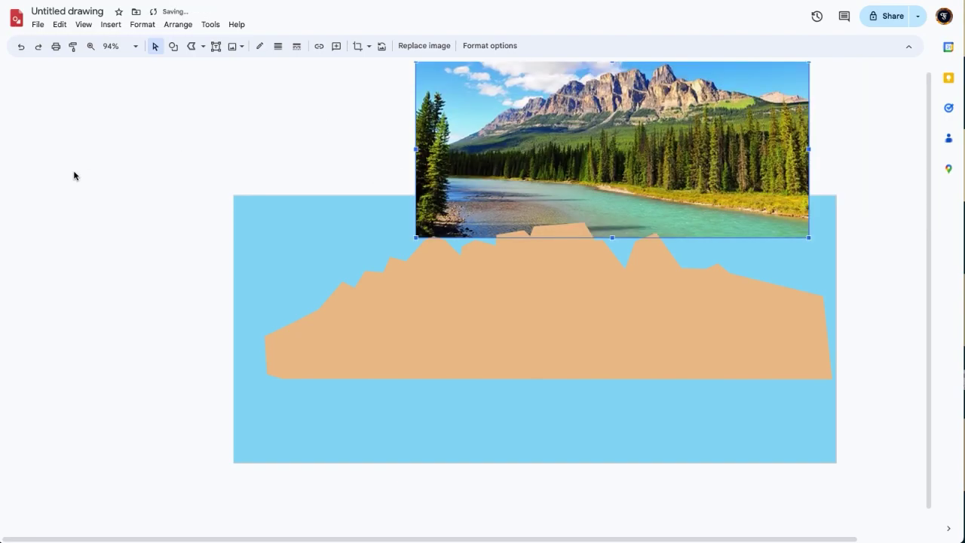
pyautogui.click(191, 46)
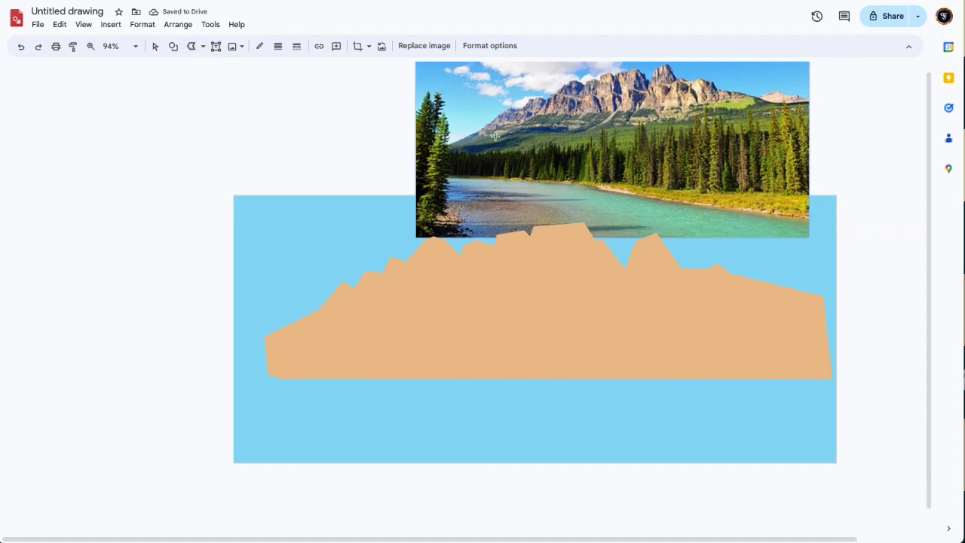
pyautogui.click(405, 156)
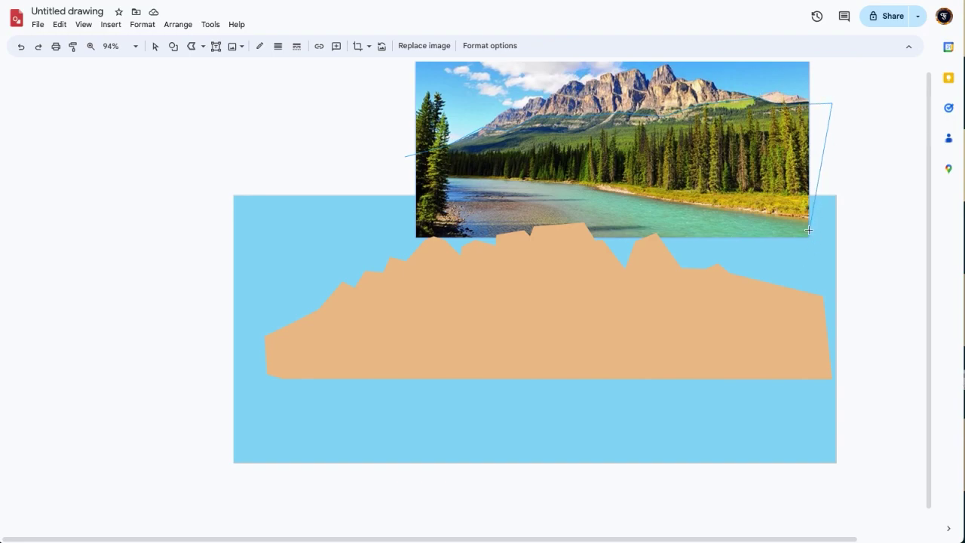
pyautogui.click(830, 217)
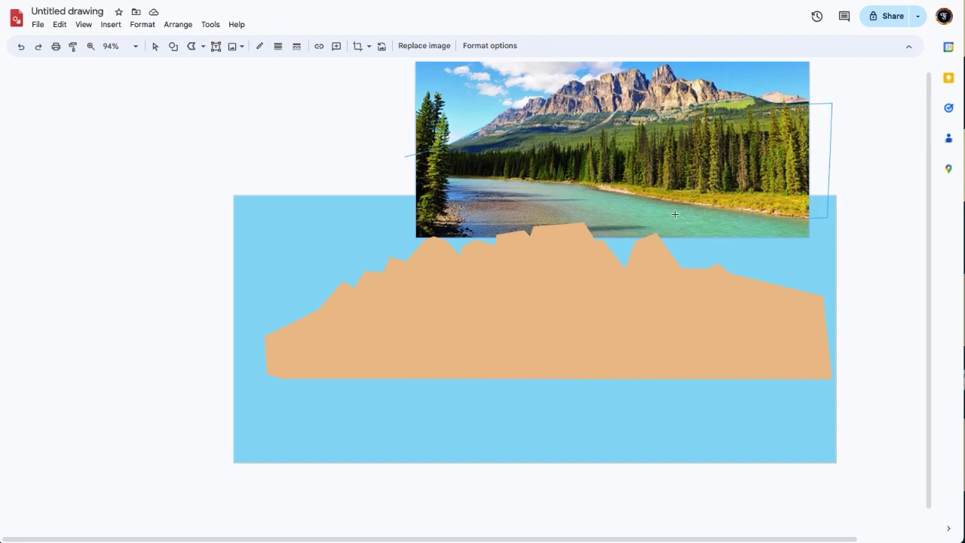
pyautogui.click(398, 205)
pyautogui.click(402, 158)
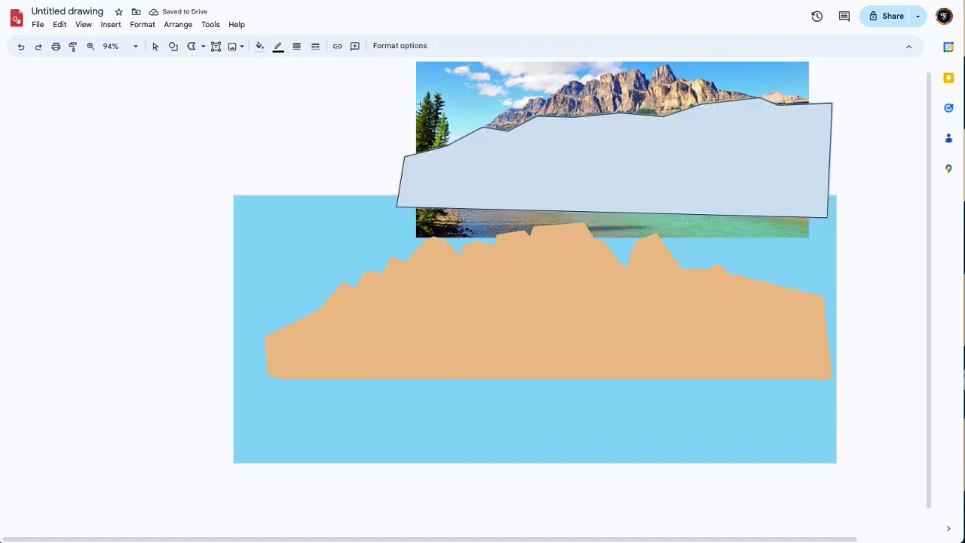
# - Move the traced tree-line shape down over the mountain and make its border transparent
pyautogui.click(155, 46)
pyautogui.click(574, 214)
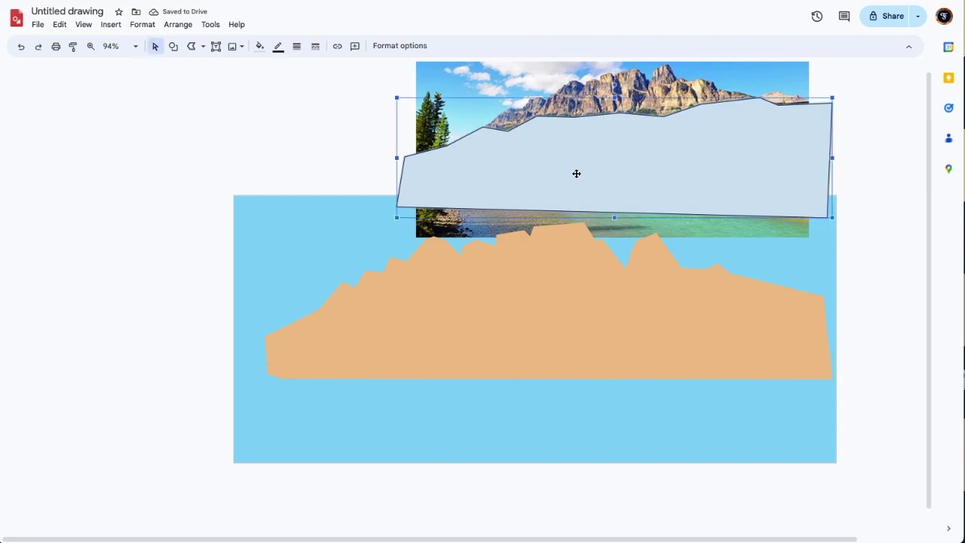
pyautogui.moveTo(576, 173); pyautogui.dragTo(470, 368)
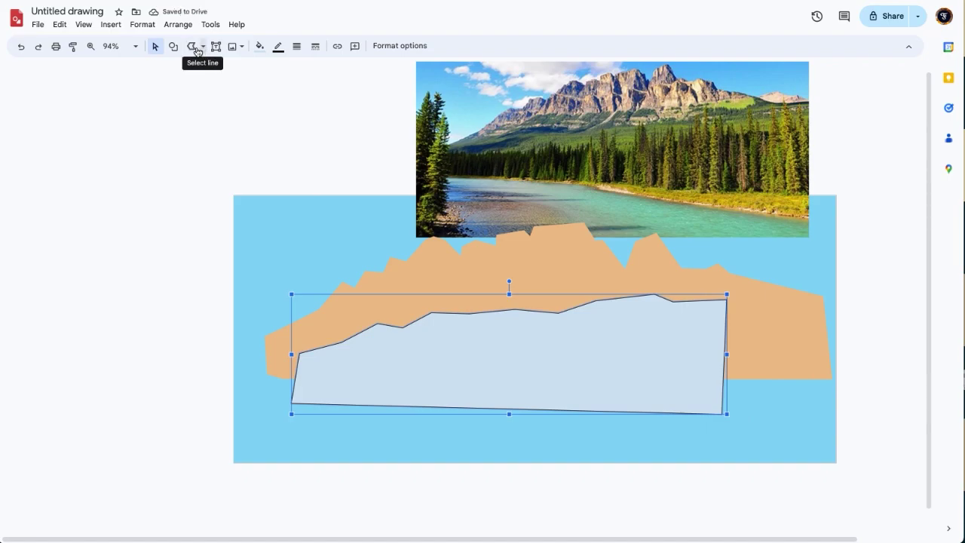
pyautogui.click(278, 46)
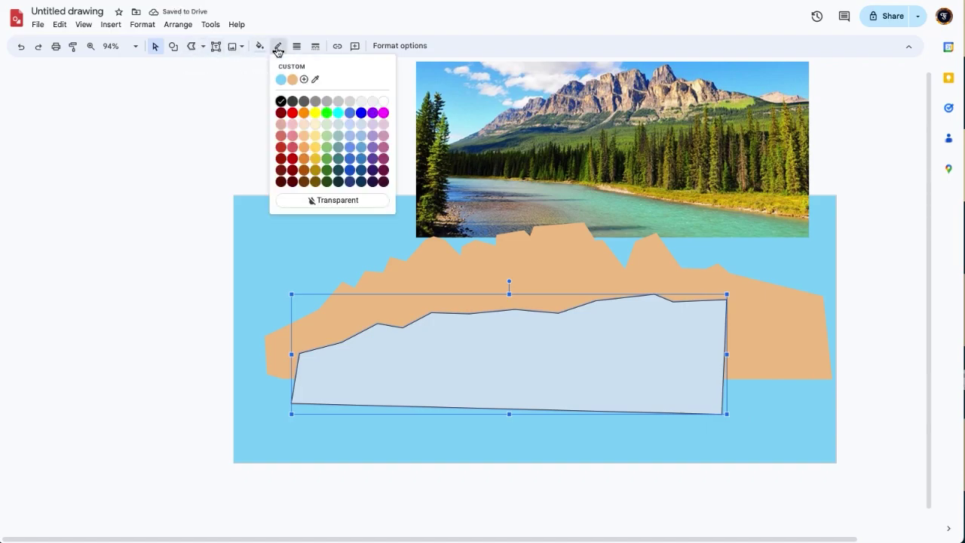
pyautogui.click(334, 202)
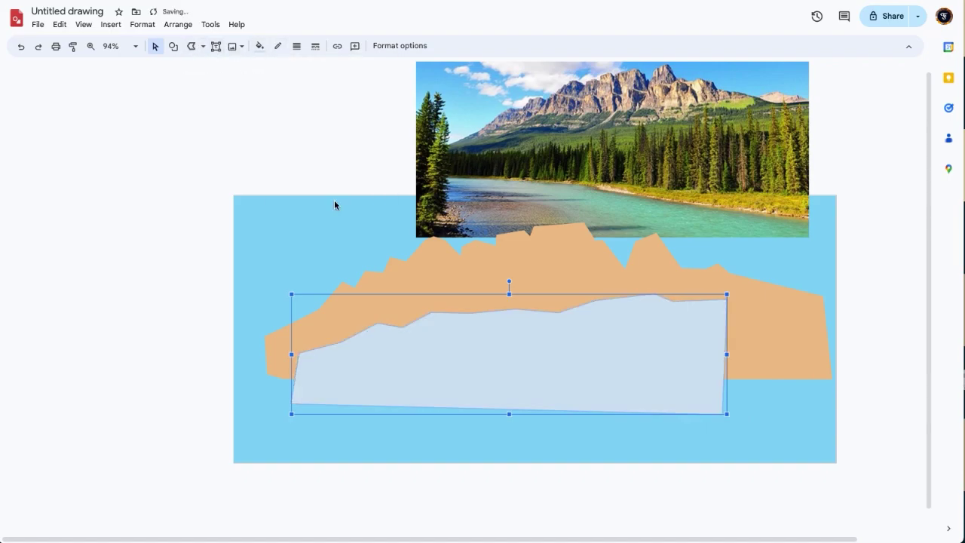
# - Fill the shape with the custom bright green #45c539
pyautogui.click(259, 46)
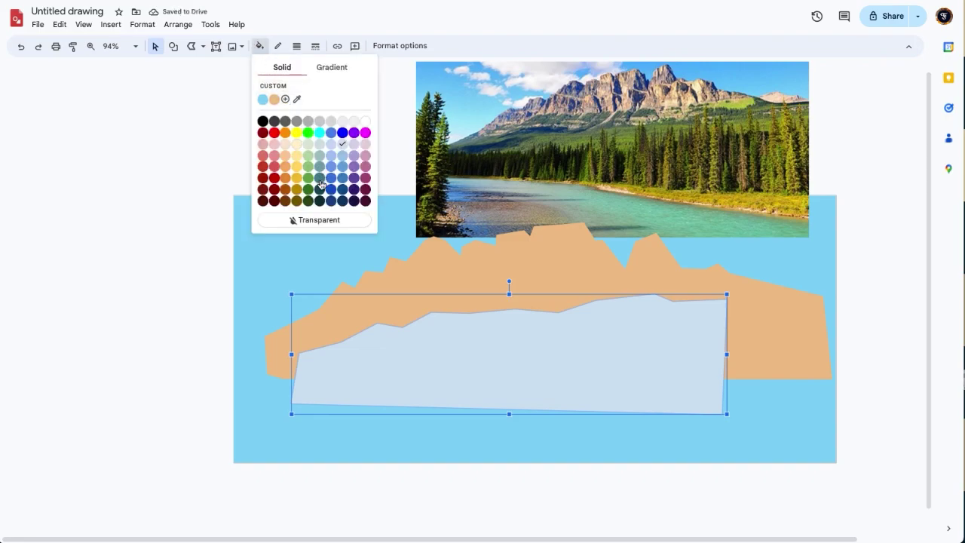
pyautogui.click(285, 99)
pyautogui.moveTo(518, 272); pyautogui.dragTo(496, 274)
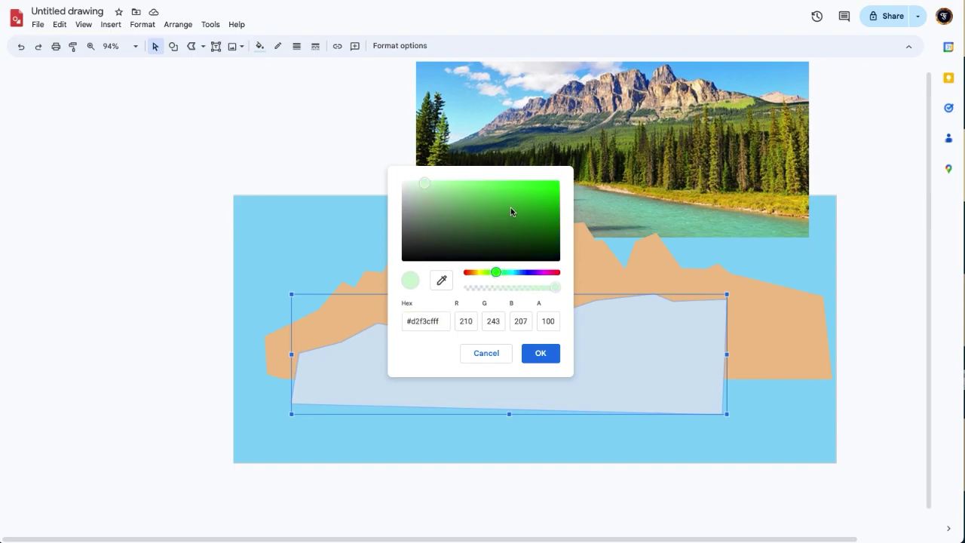
pyautogui.moveTo(510, 207); pyautogui.dragTo(515, 198)
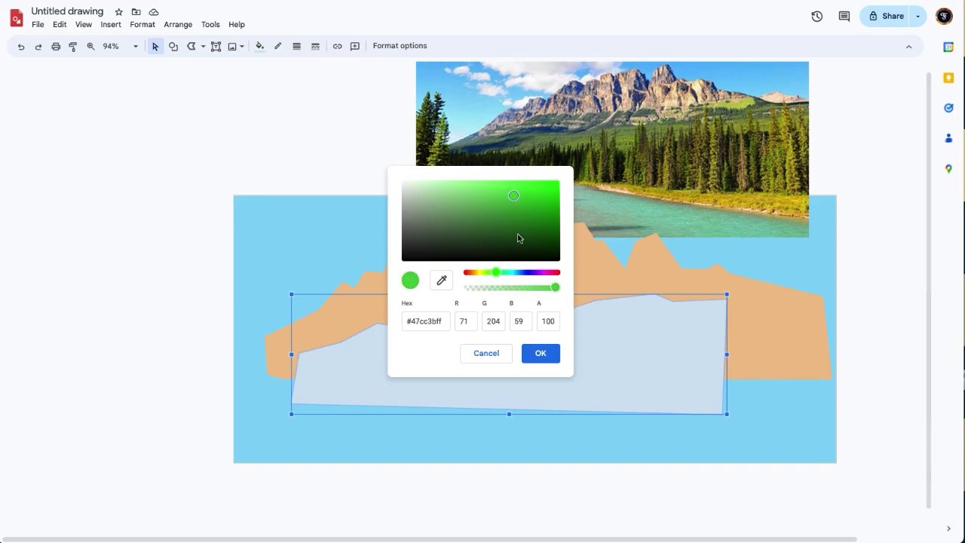
pyautogui.click(541, 358)
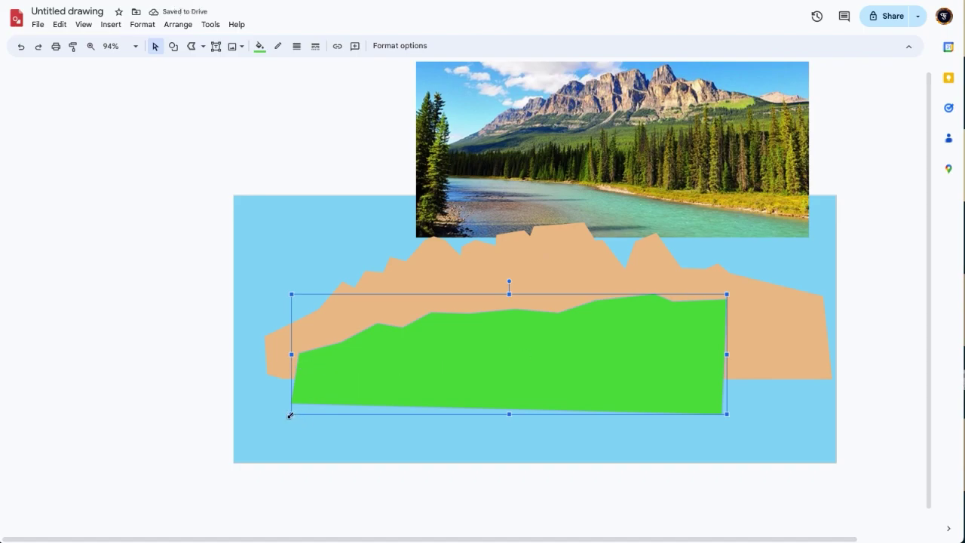
# - Stretch the green shape left and right across the lower page and raise the tan mountain above it
pyautogui.moveTo(291, 416); pyautogui.dragTo(377, 392)
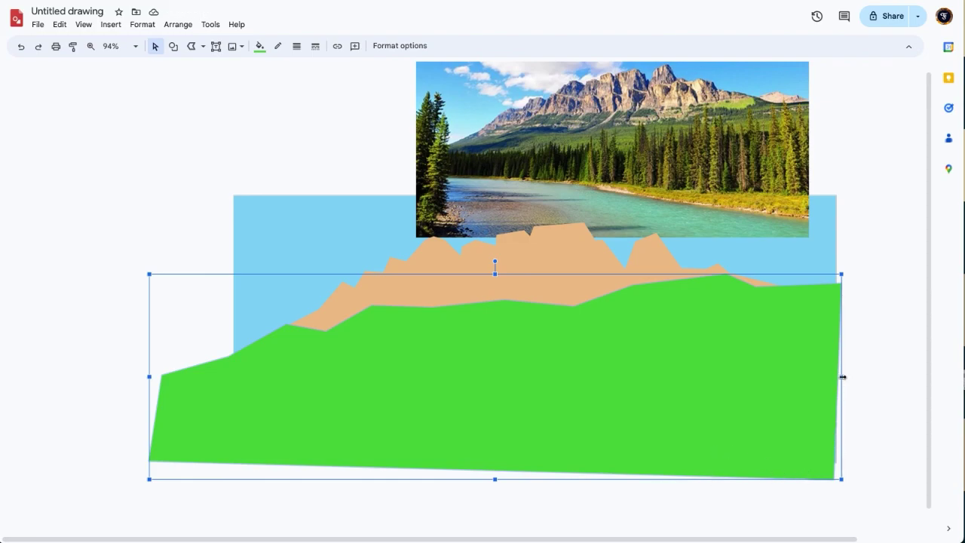
pyautogui.moveTo(843, 377); pyautogui.dragTo(860, 377)
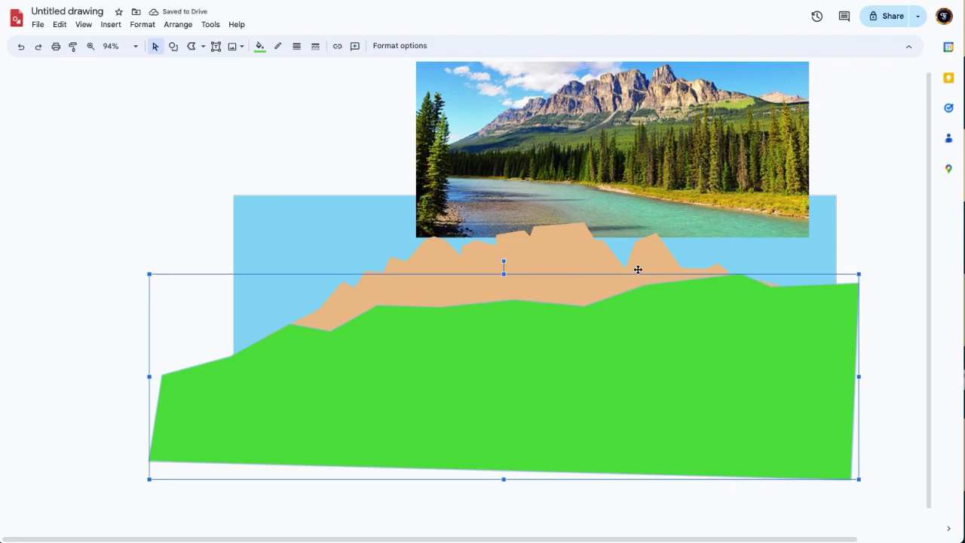
pyautogui.moveTo(638, 269); pyautogui.dragTo(644, 255)
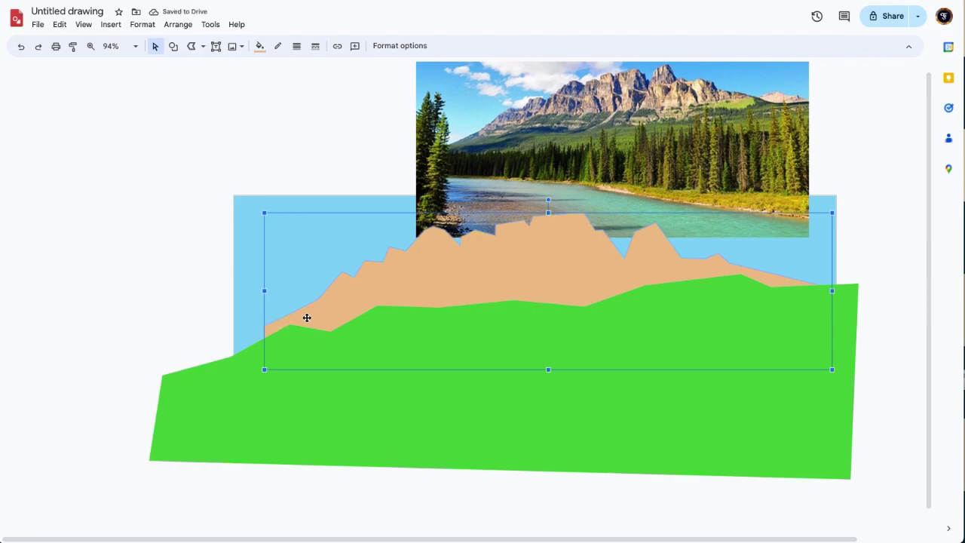
pyautogui.scroll(5, 263, 323)
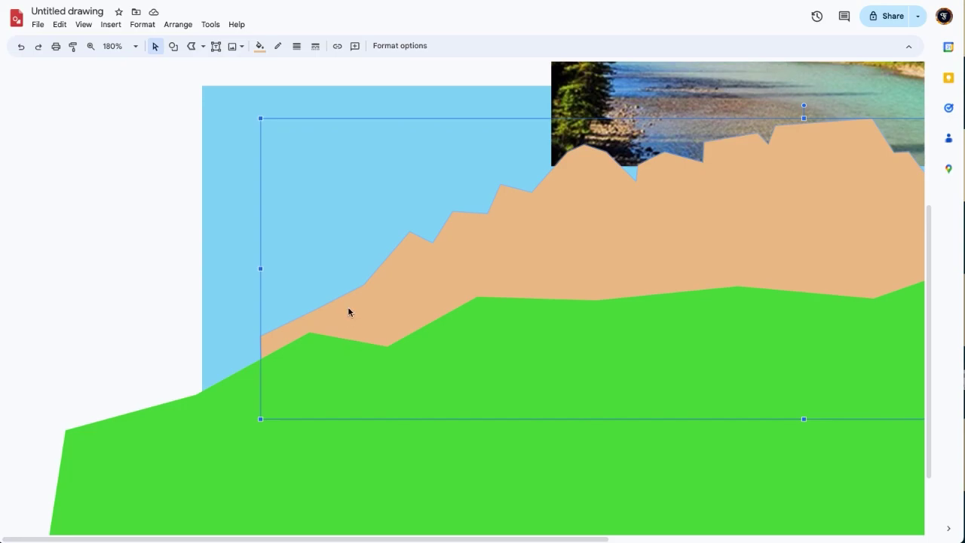
# - Use Edit points to pull the mountain's lower-left vertex down onto the green hill
pyautogui.rightClick(349, 311)
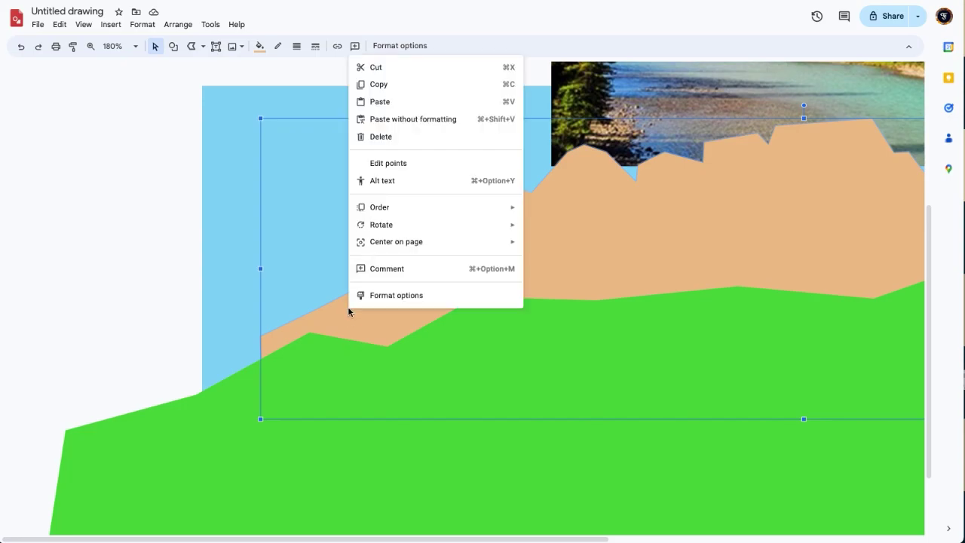
pyautogui.click(401, 162)
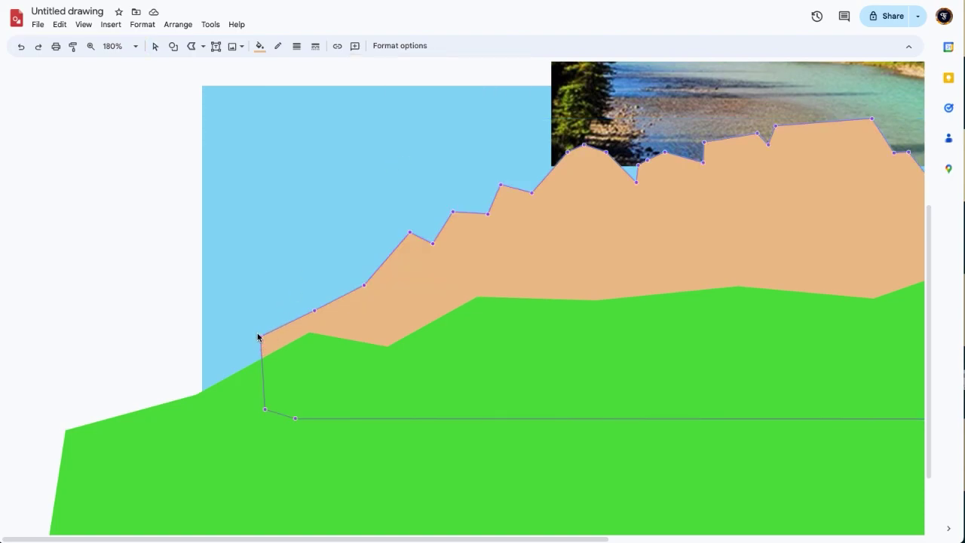
pyautogui.moveTo(258, 336); pyautogui.dragTo(224, 389)
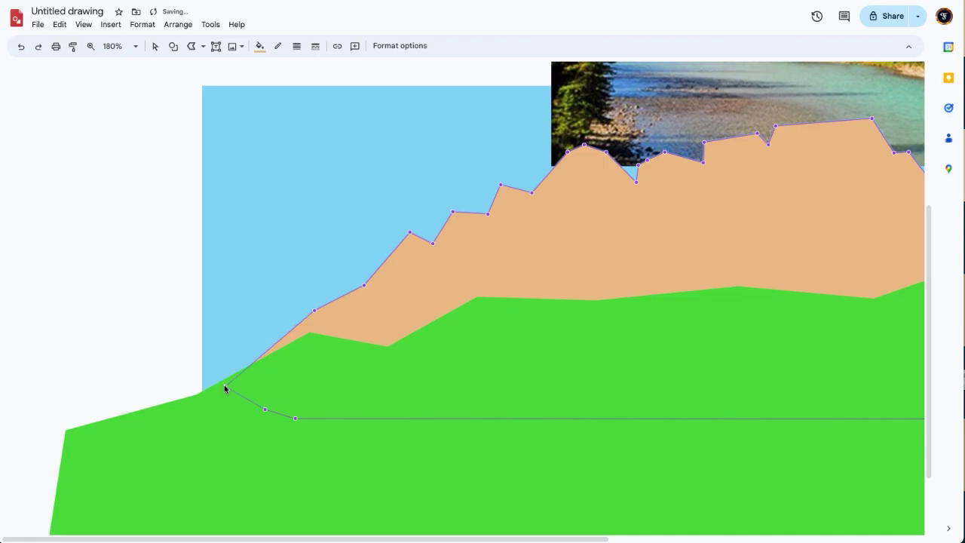
pyautogui.scroll(-5, 118, 282)
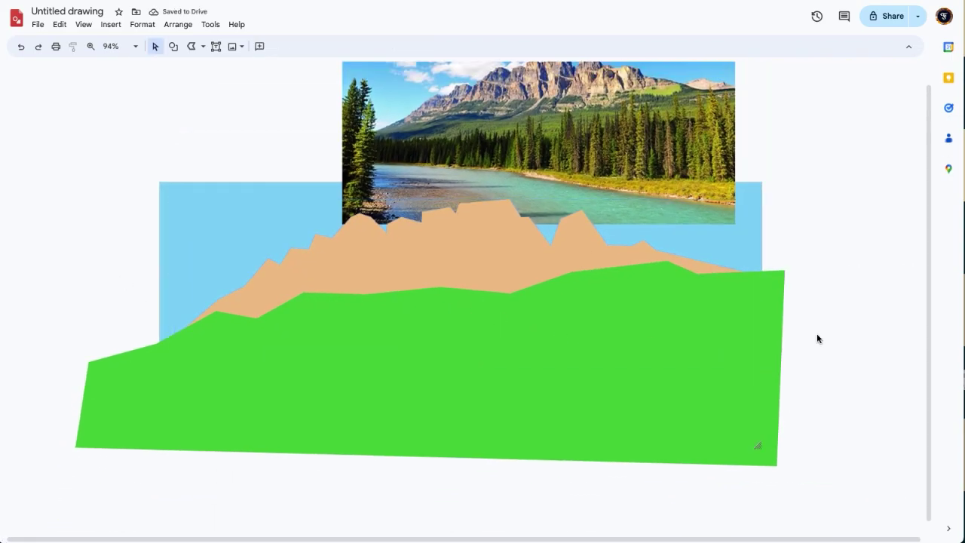
pyautogui.scroll(1, 763, 255)
pyautogui.scroll(3, 614, 199)
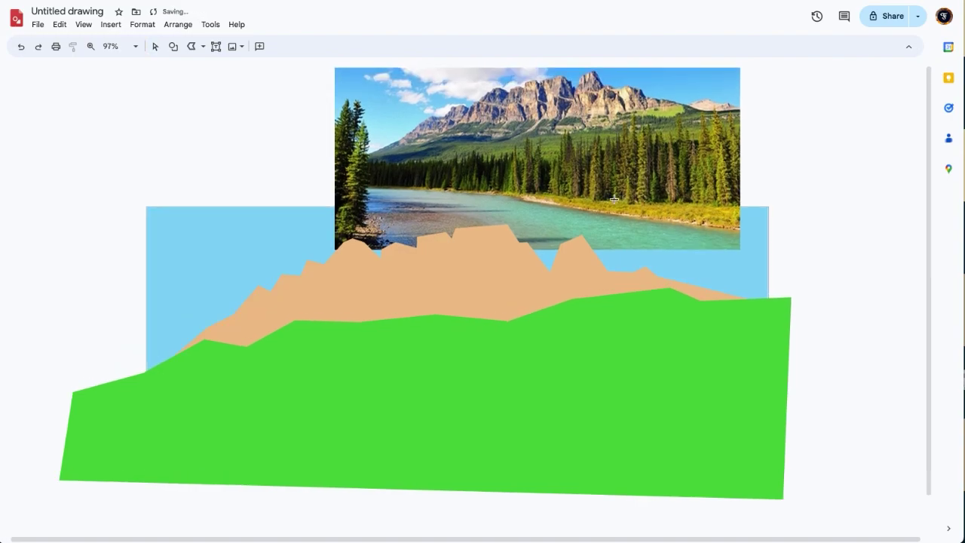
# - Trace a closed polyline from the river bank, up the tall left tree and across the treetops
pyautogui.scroll(2, 614, 198)
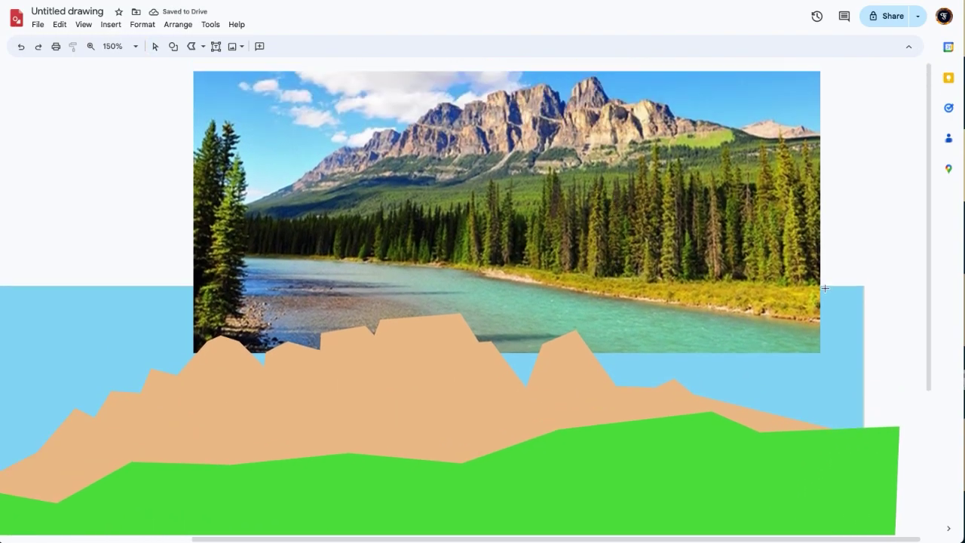
pyautogui.moveTo(826, 325)
pyautogui.mouseDown()
pyautogui.moveTo(665, 284)
pyautogui.moveTo(575, 292)
pyautogui.moveTo(495, 269)
pyautogui.mouseUp()
pyautogui.moveTo(428, 262)
pyautogui.mouseDown()
pyautogui.moveTo(375, 263)
pyautogui.moveTo(279, 238)
pyautogui.moveTo(283, 257)
pyautogui.moveTo(244, 255)
pyautogui.mouseUp()
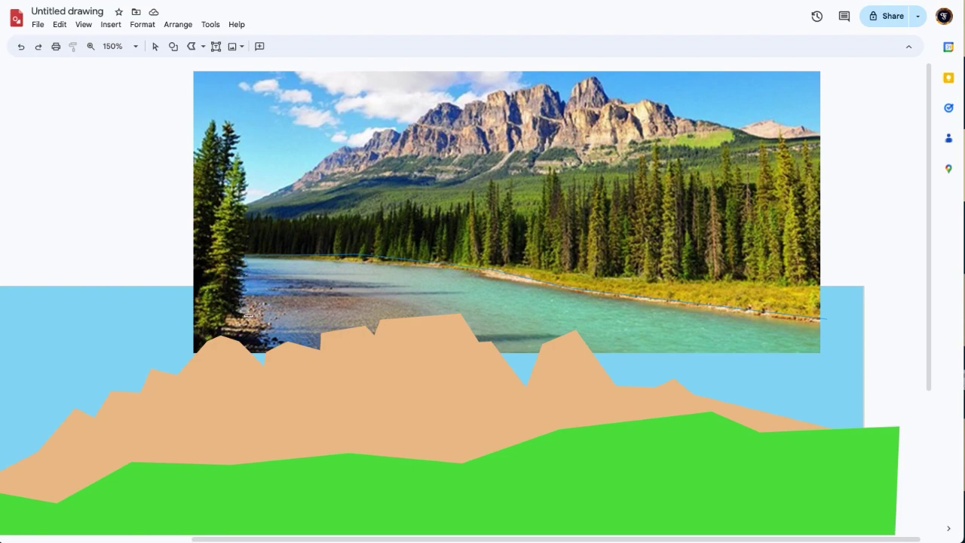
pyautogui.click(242, 327)
pyautogui.click(261, 361)
pyautogui.click(167, 360)
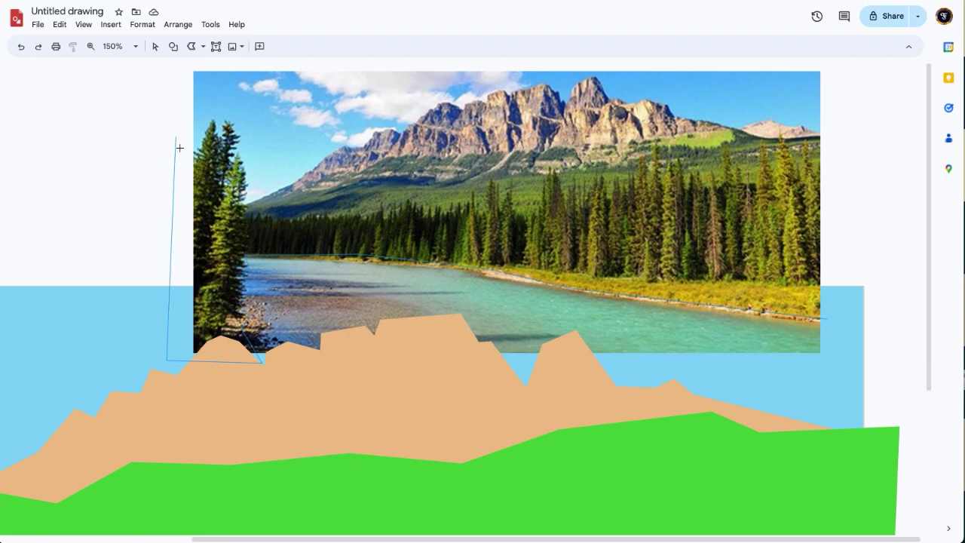
pyautogui.click(185, 154)
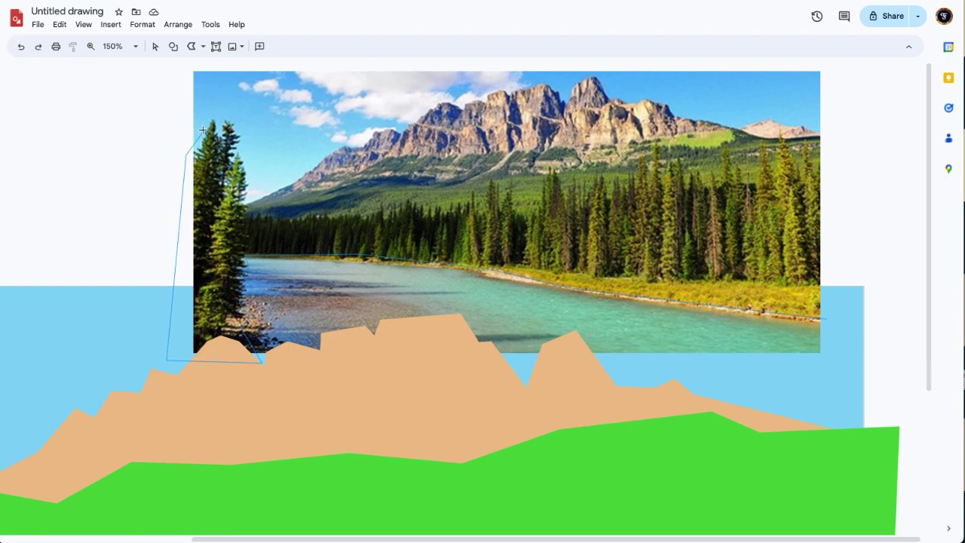
pyautogui.click(237, 105)
pyautogui.moveTo(254, 215)
pyautogui.mouseDown()
pyautogui.moveTo(291, 212)
pyautogui.moveTo(342, 226)
pyautogui.mouseUp()
pyautogui.moveTo(538, 212)
pyautogui.mouseDown()
pyautogui.moveTo(553, 162)
pyautogui.moveTo(580, 198)
pyautogui.moveTo(599, 169)
pyautogui.moveTo(637, 163)
pyautogui.moveTo(650, 177)
pyautogui.moveTo(661, 135)
pyautogui.moveTo(693, 168)
pyautogui.mouseUp()
pyautogui.moveTo(769, 162)
pyautogui.mouseDown()
pyautogui.moveTo(803, 174)
pyautogui.moveTo(802, 138)
pyautogui.moveTo(816, 172)
pyautogui.moveTo(831, 137)
pyautogui.moveTo(846, 245)
pyautogui.moveTo(844, 349)
pyautogui.moveTo(829, 319)
pyautogui.mouseUp()
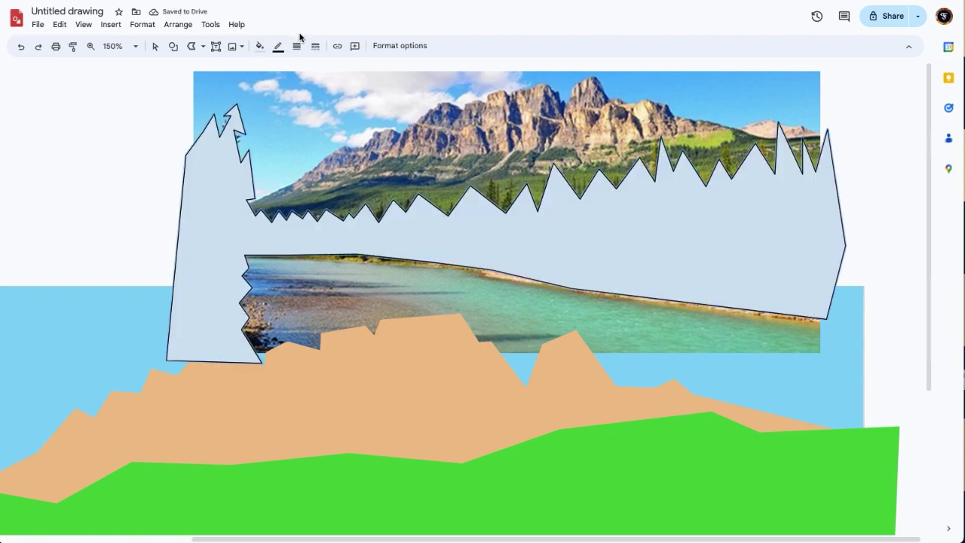
# - Make the tree line's border transparent and fill it with the saved bright green
pyautogui.click(278, 46)
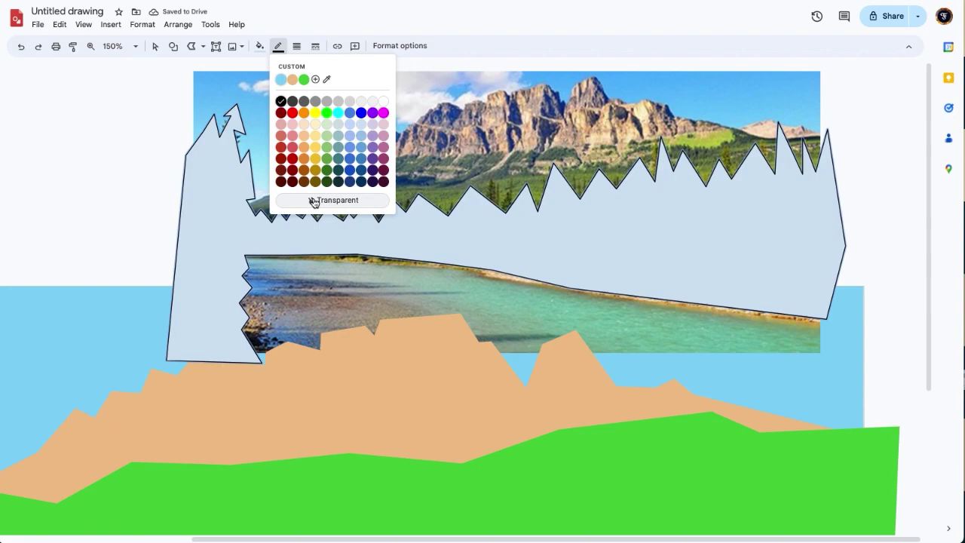
pyautogui.click(314, 200)
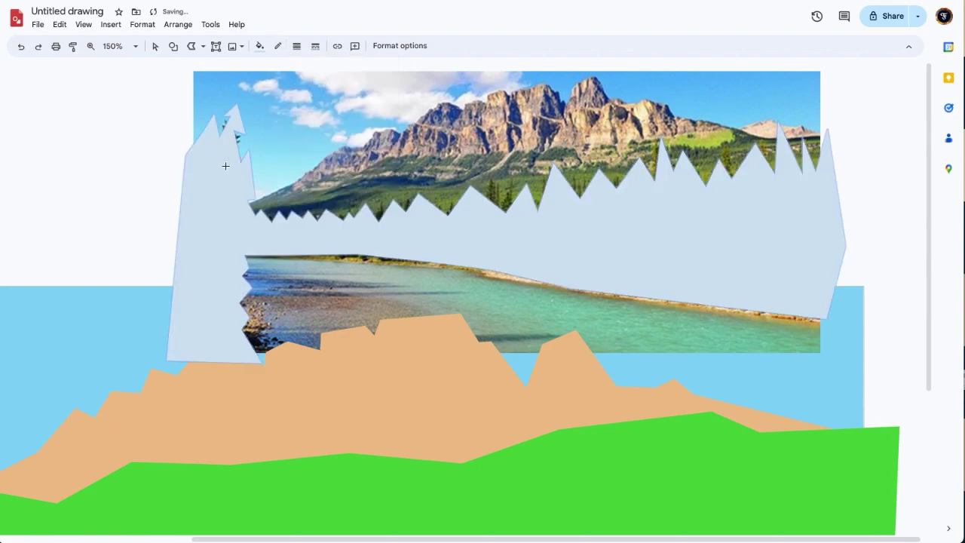
pyautogui.click(260, 46)
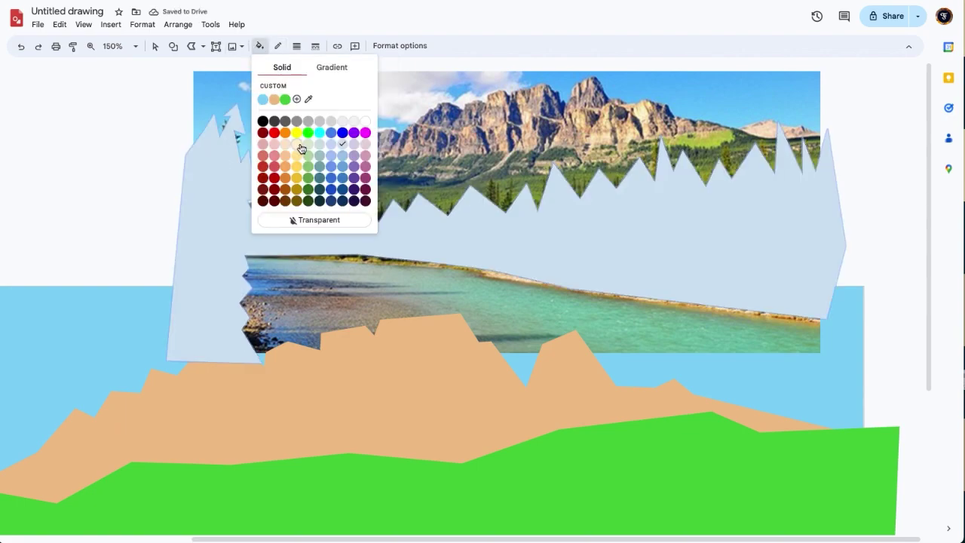
pyautogui.click(285, 100)
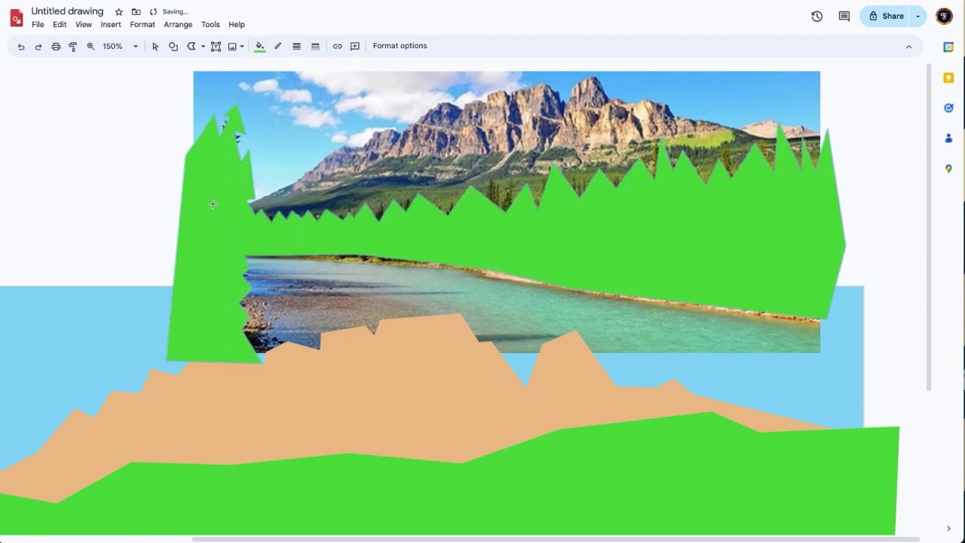
# - Change the tree line's fill to the darker custom green #2d9724
pyautogui.click(259, 46)
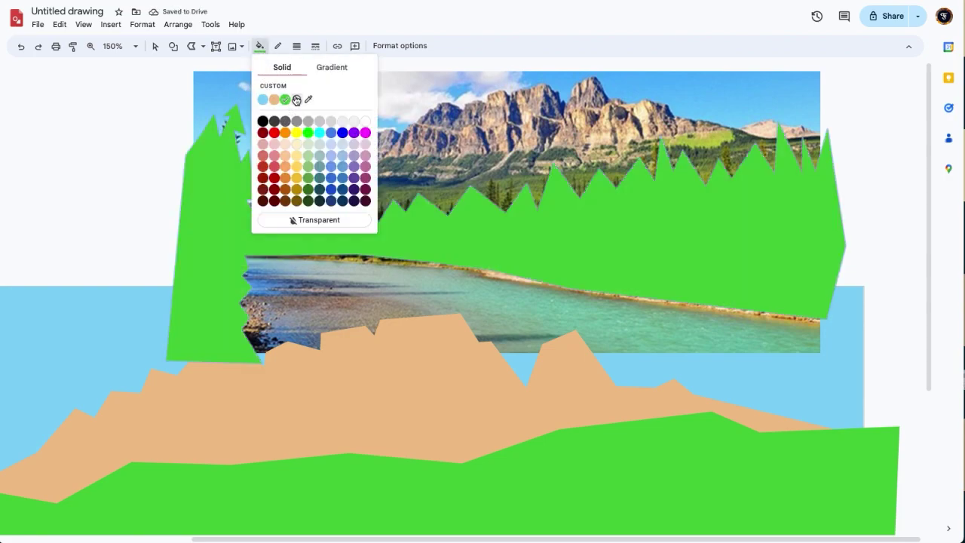
pyautogui.click(296, 96)
pyautogui.moveTo(513, 196); pyautogui.dragTo(522, 215)
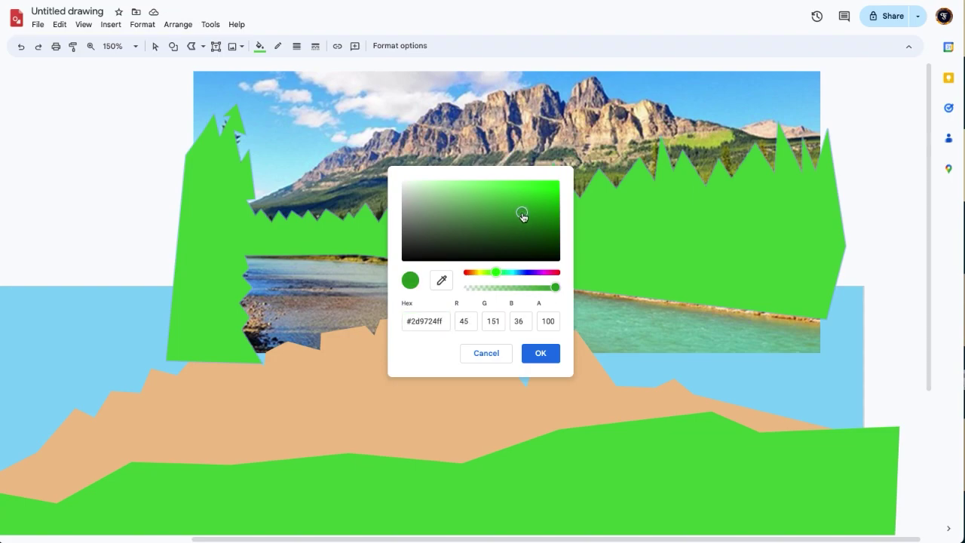
pyautogui.click(543, 353)
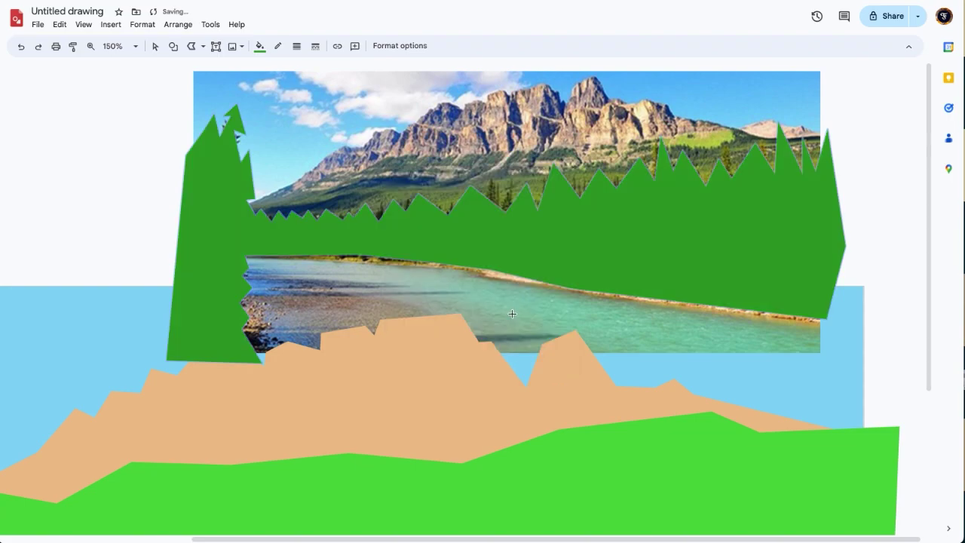
pyautogui.scroll(-5, 512, 314)
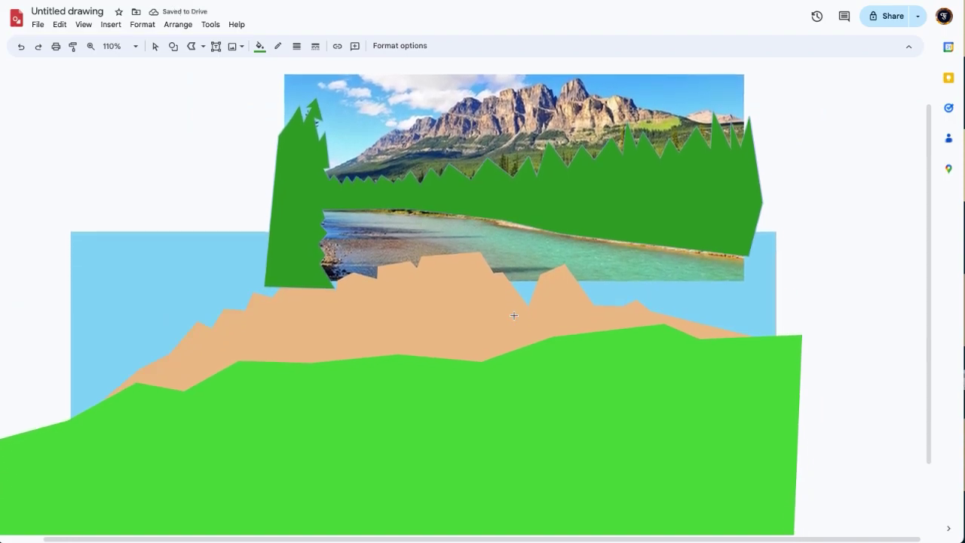
pyautogui.scroll(-3, 514, 315)
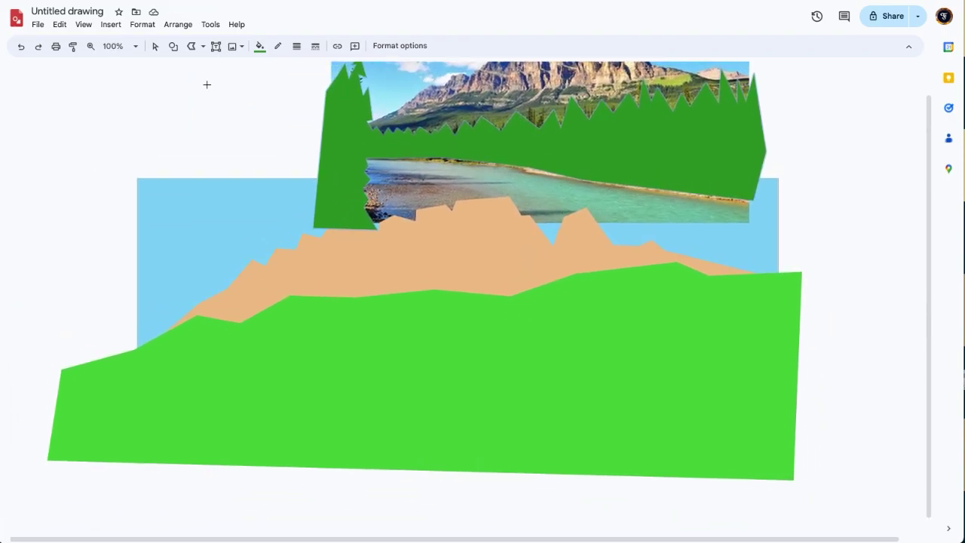
pyautogui.click(156, 46)
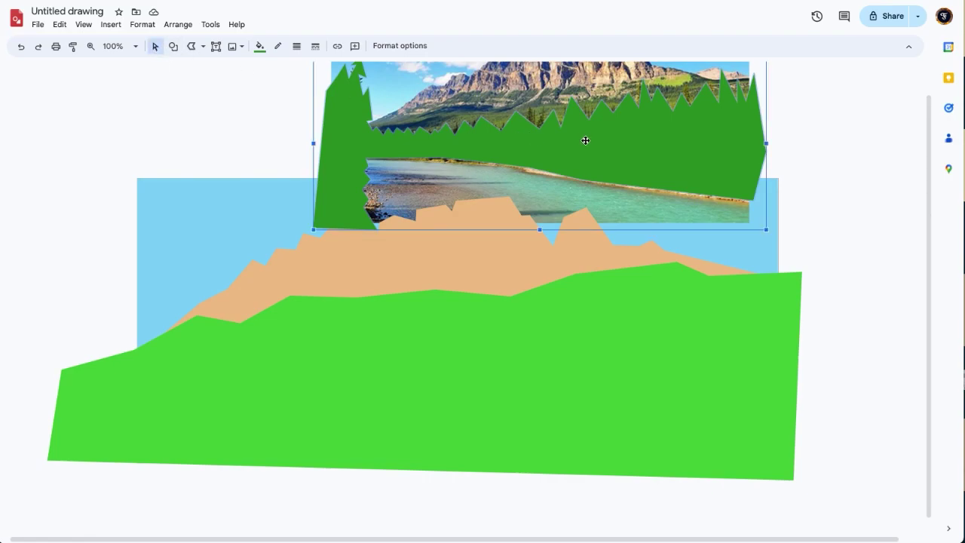
# - Move the dark green tree line onto the hill and enlarge it up and left across the landscape
pyautogui.moveTo(584, 143); pyautogui.dragTo(613, 366)
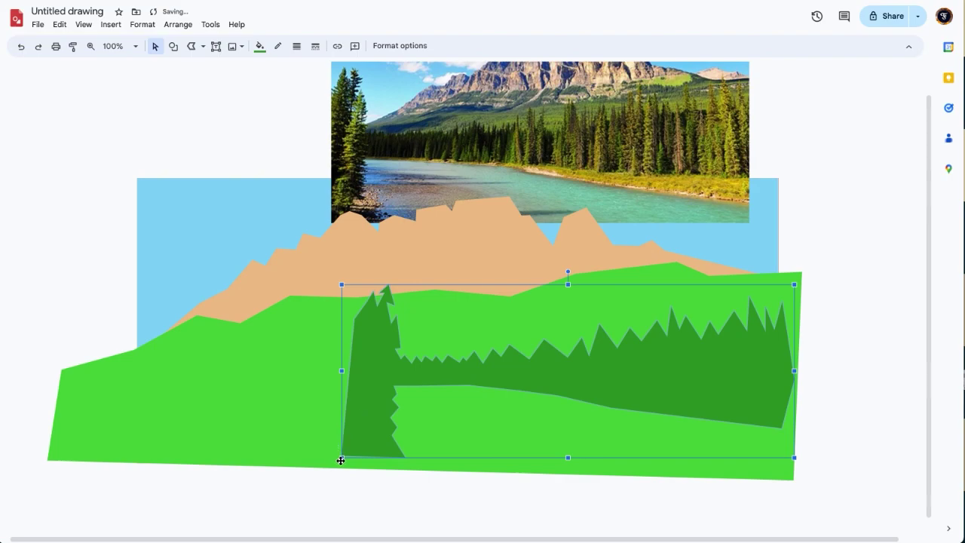
pyautogui.moveTo(341, 284); pyautogui.dragTo(207, 200)
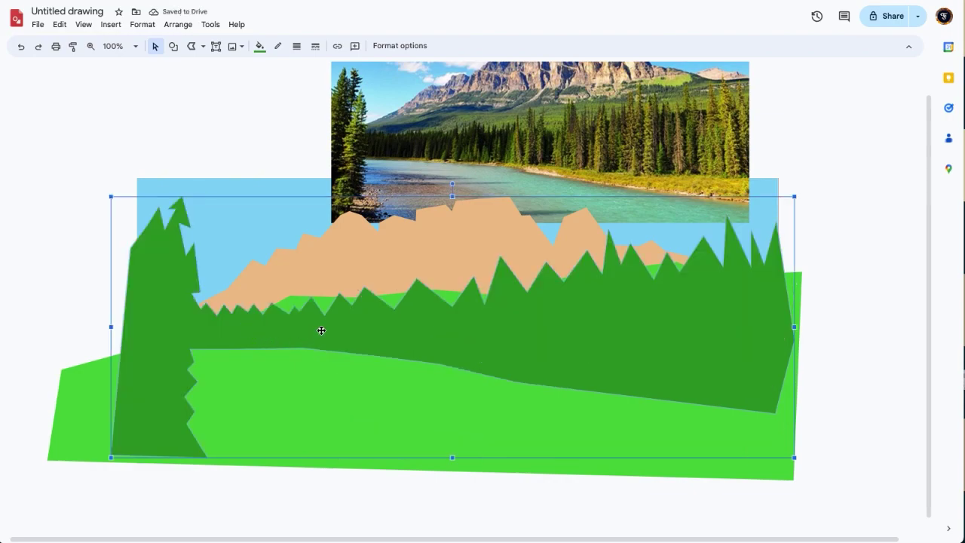
pyautogui.moveTo(321, 331)
pyautogui.mouseDown()
pyautogui.moveTo(325, 354)
pyautogui.moveTo(314, 365)
pyautogui.mouseUp()
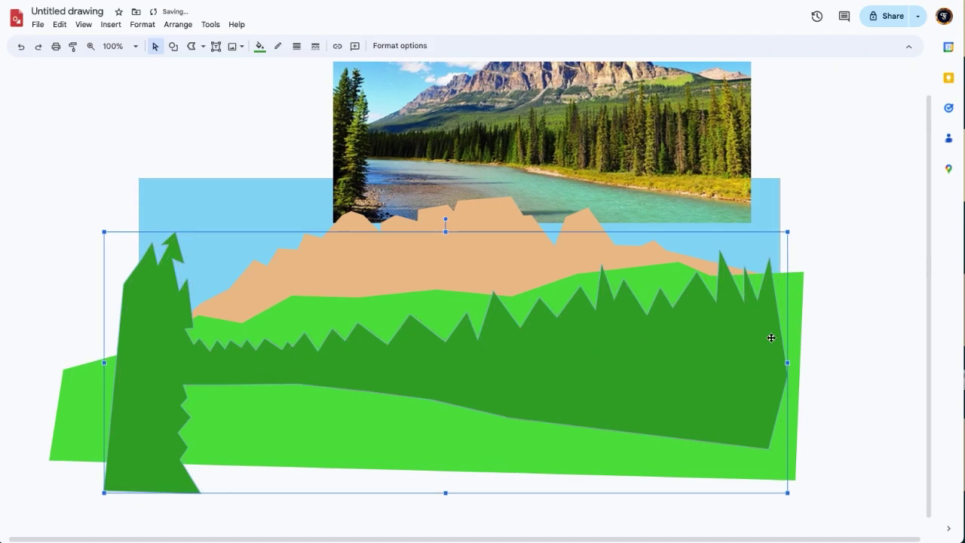
pyautogui.click(857, 337)
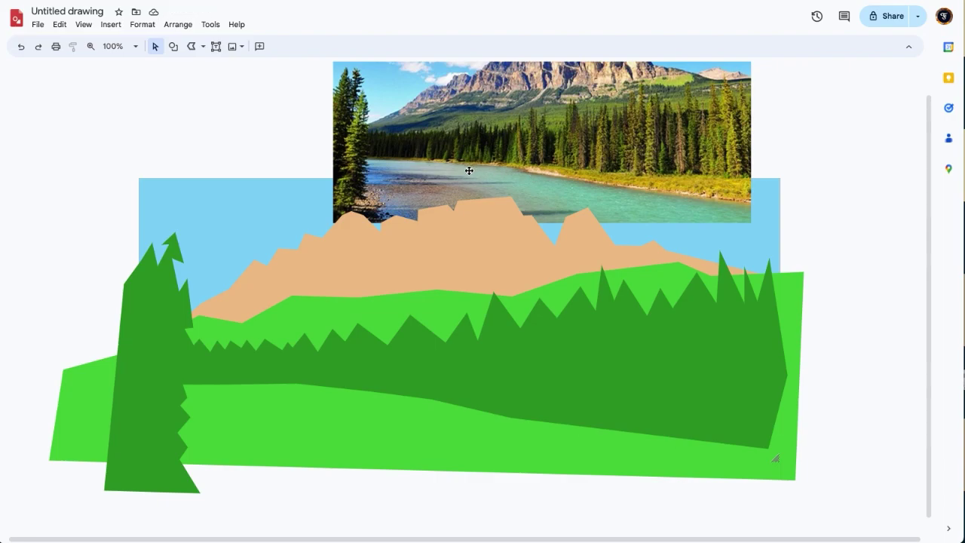
# - Draw a closed polyline river shape across the bottom of the landscape below the trees
pyautogui.click(192, 47)
pyautogui.click(426, 393)
pyautogui.click(179, 383)
pyautogui.click(171, 492)
pyautogui.click(325, 514)
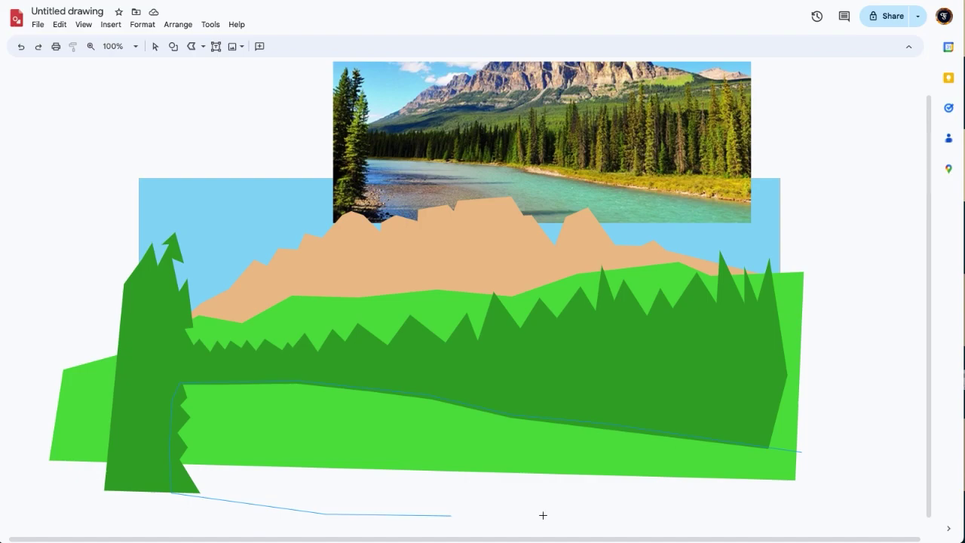
pyautogui.click(849, 499)
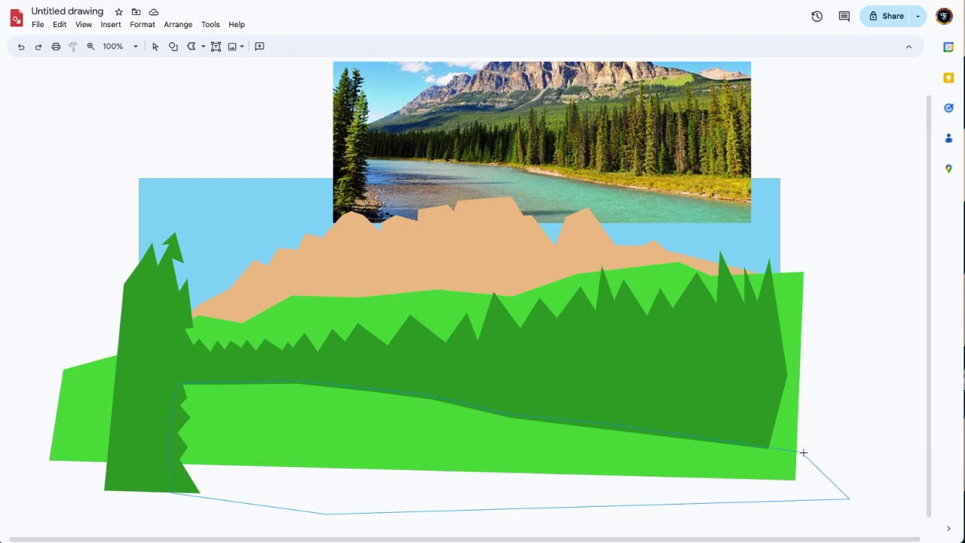
pyautogui.click(800, 451)
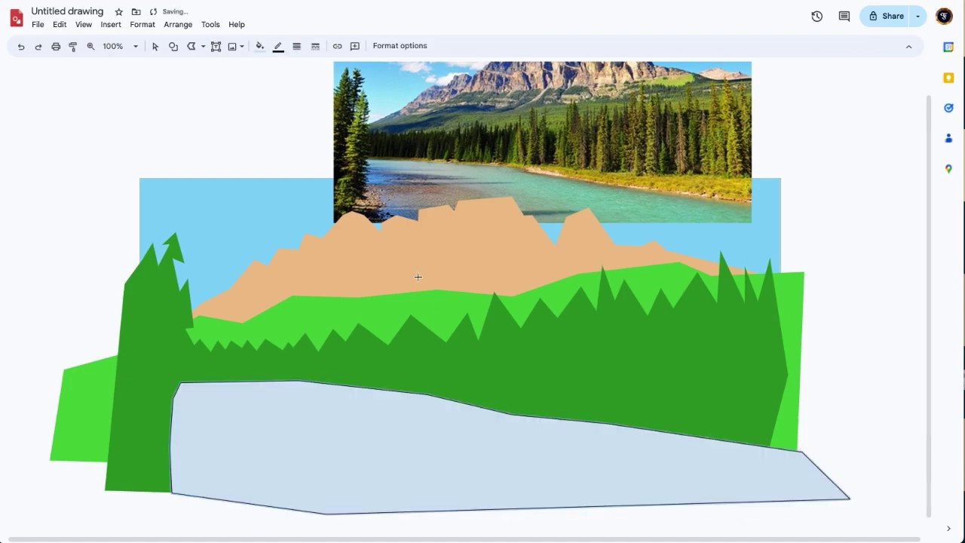
# - Make the river's border transparent and fill it with teal sampled from the photo's water
pyautogui.click(278, 46)
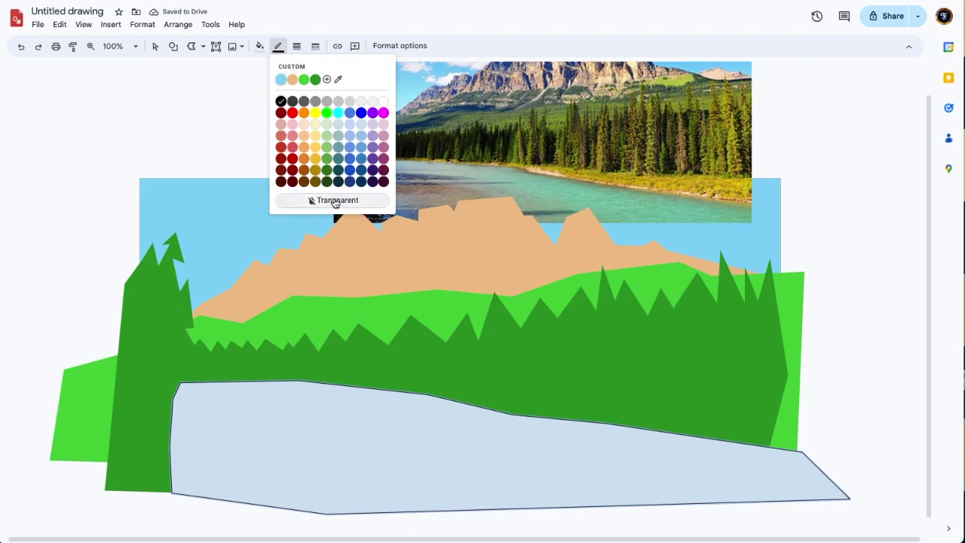
pyautogui.click(334, 201)
pyautogui.click(259, 46)
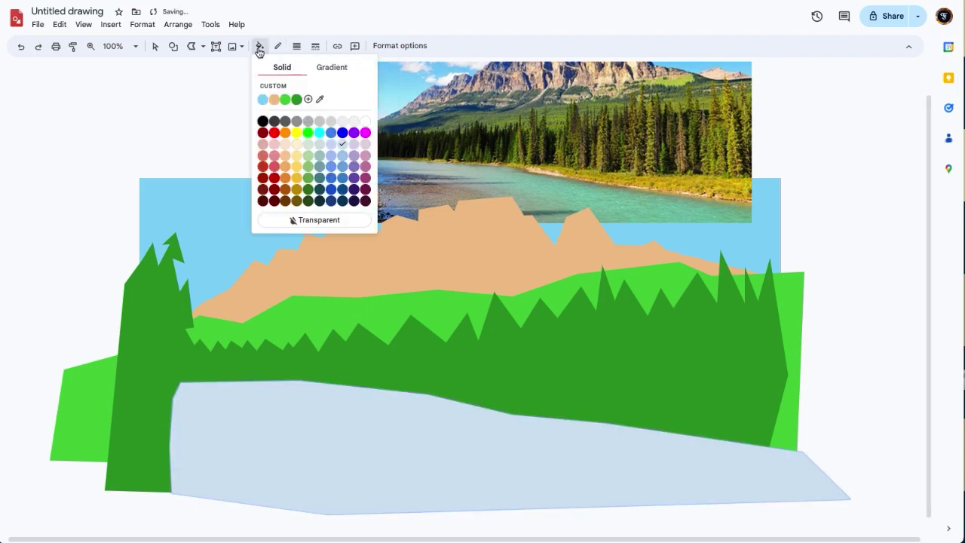
pyautogui.click(320, 99)
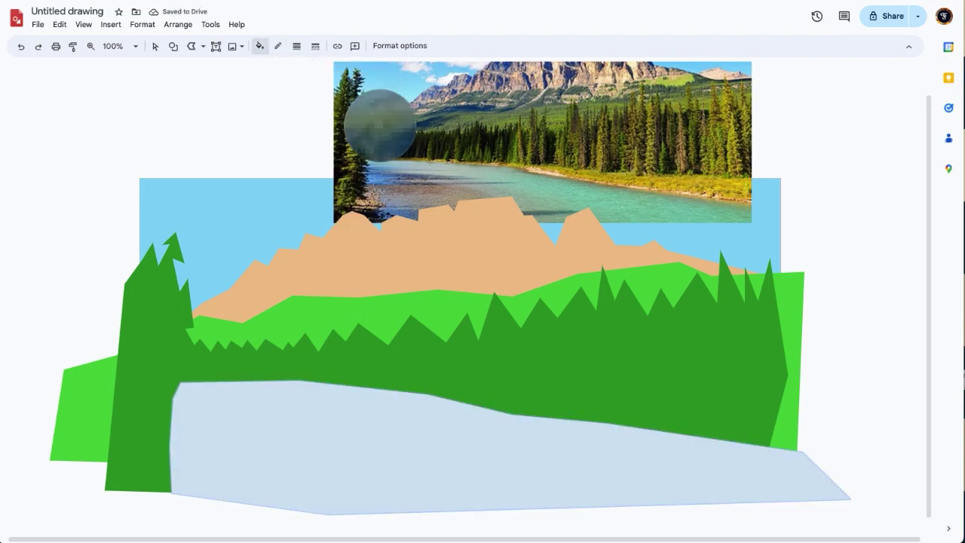
pyautogui.click(652, 211)
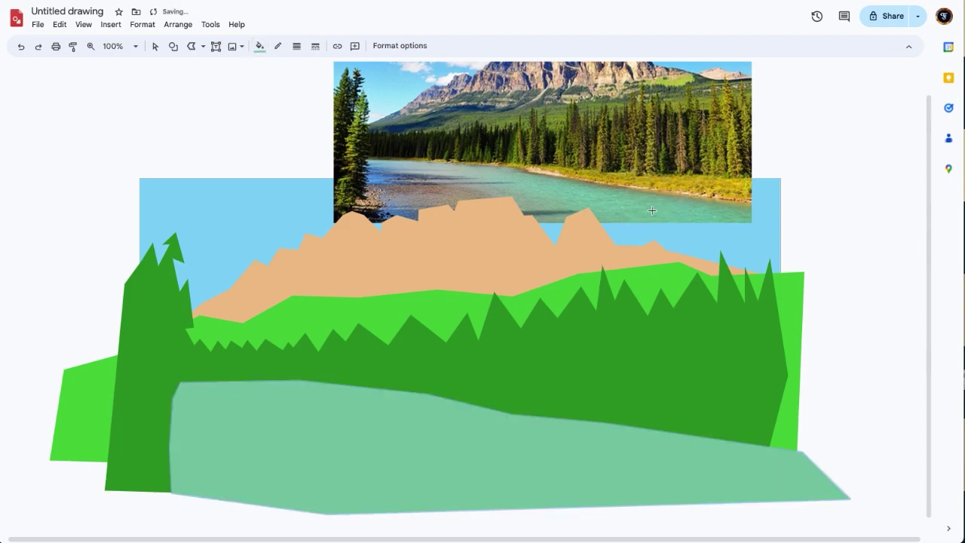
# - Bring the dark green forest shape to the front so its tall tree overlaps the river
pyautogui.click(156, 46)
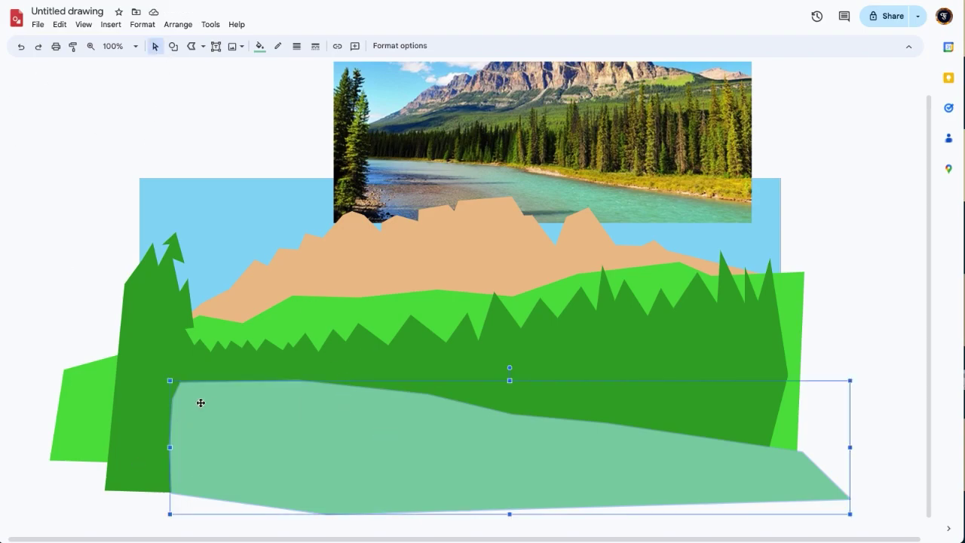
pyautogui.click(164, 357)
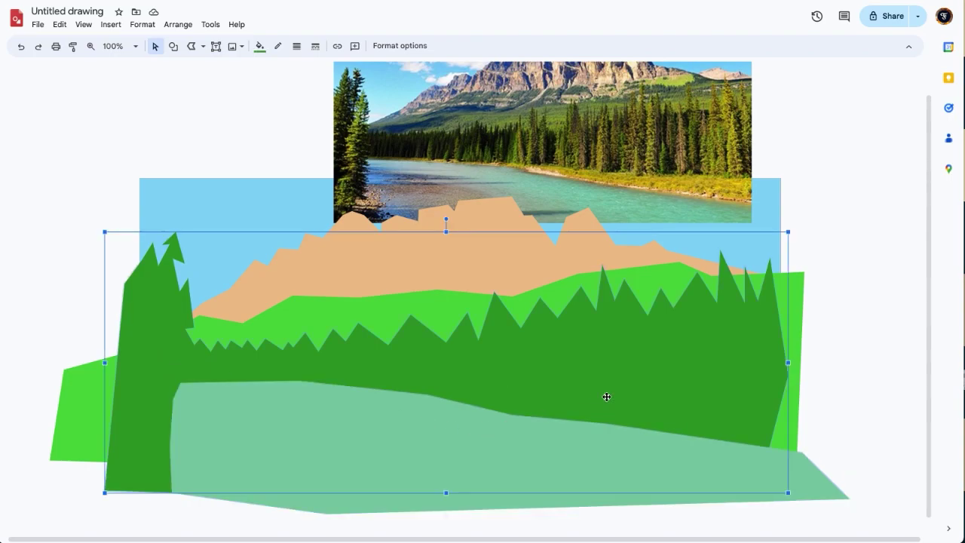
pyautogui.rightClick(684, 384)
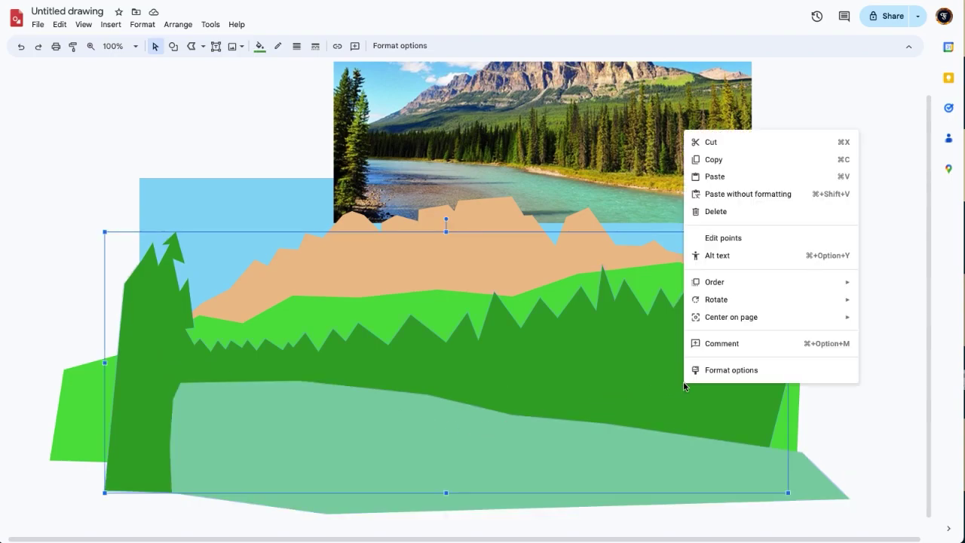
pyautogui.moveTo(734, 282)
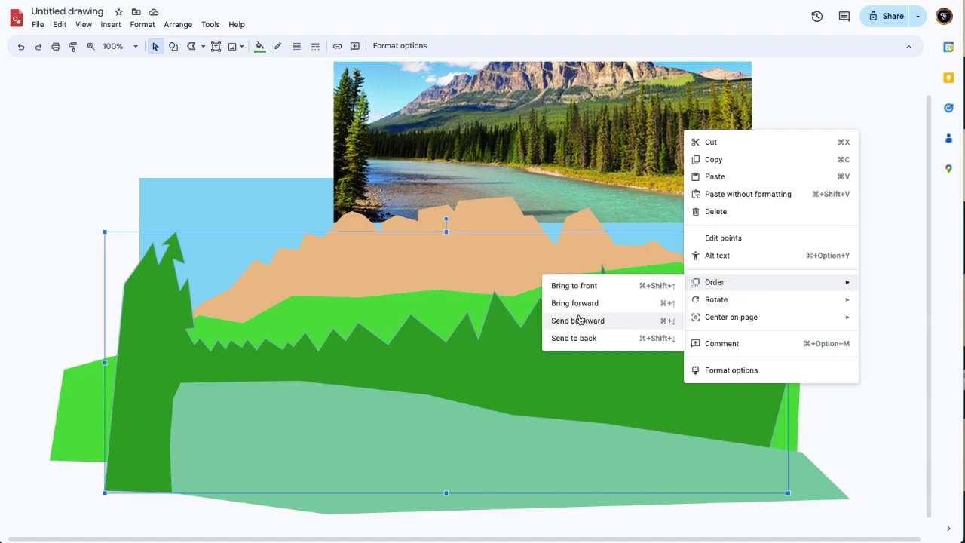
pyautogui.click(579, 287)
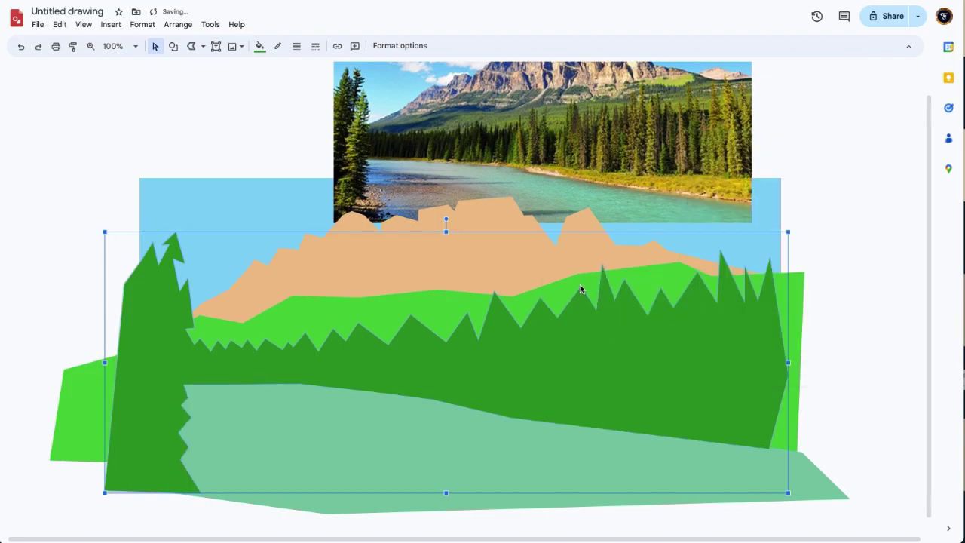
pyautogui.click(885, 401)
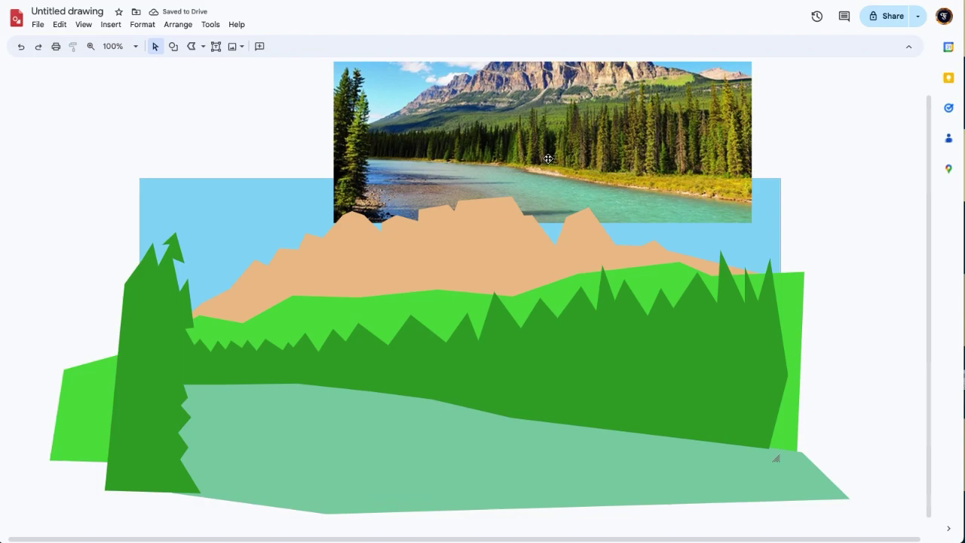
# - Move the reference photo up and right, then download the drawing as a JPEG and open it
pyautogui.moveTo(548, 158); pyautogui.dragTo(627, 102)
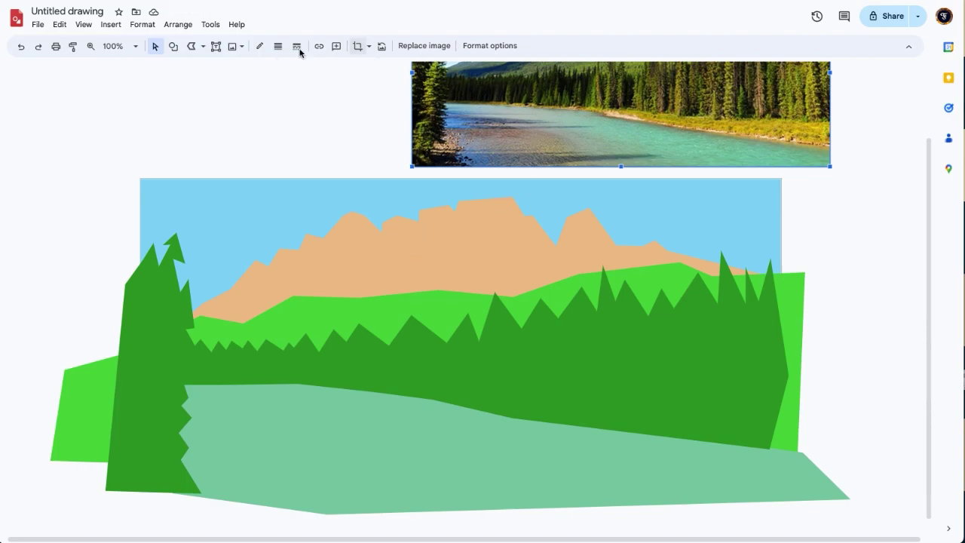
pyautogui.click(38, 24)
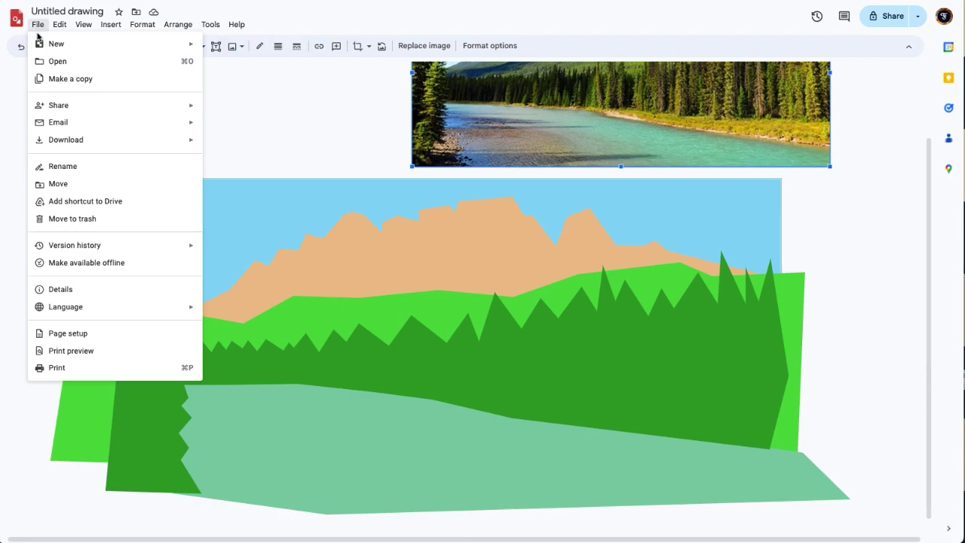
pyautogui.moveTo(68, 149)
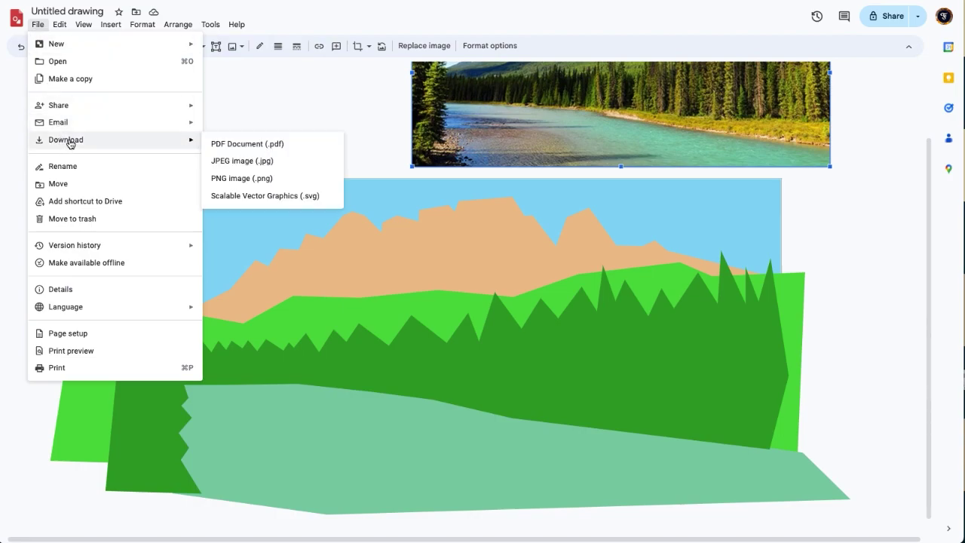
pyautogui.click(229, 163)
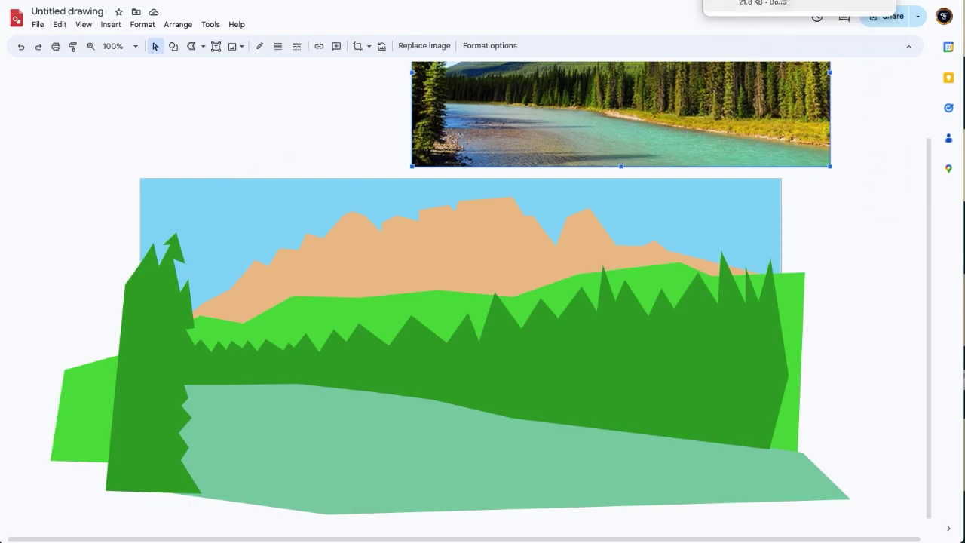
pyautogui.click(761, 5)
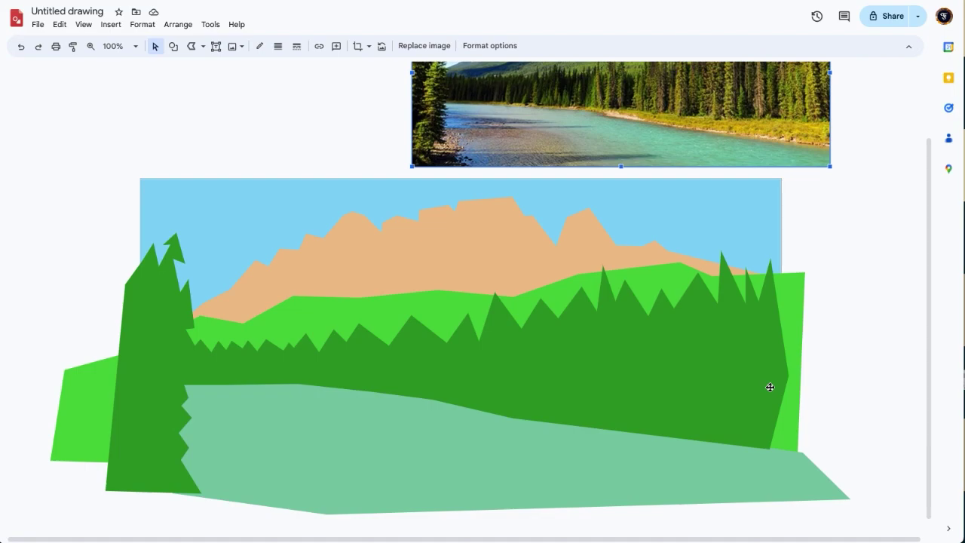
# - Widen the dark green forest rightward and slightly down via its right-side handles
pyautogui.click(782, 375)
pyautogui.moveTo(789, 363); pyautogui.dragTo(825, 370)
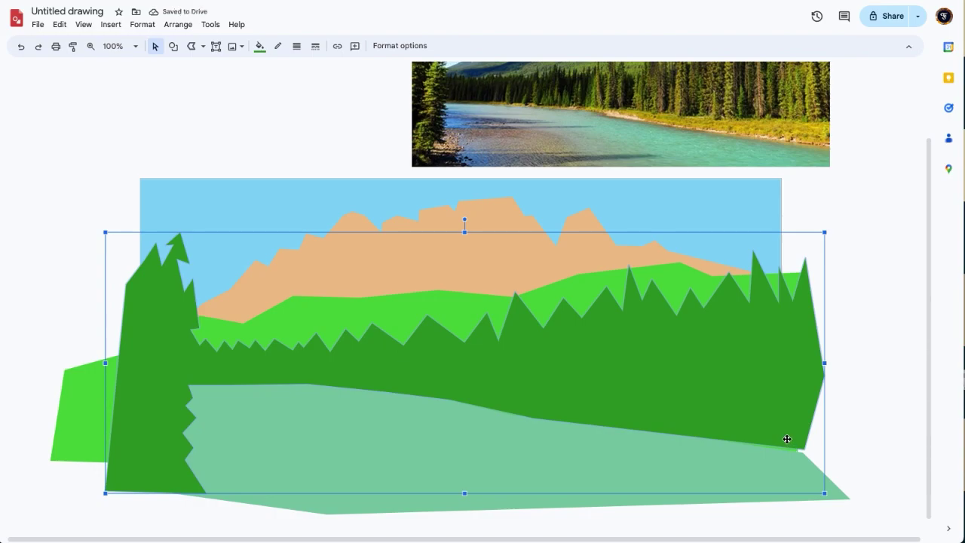
pyautogui.moveTo(826, 495); pyautogui.dragTo(833, 504)
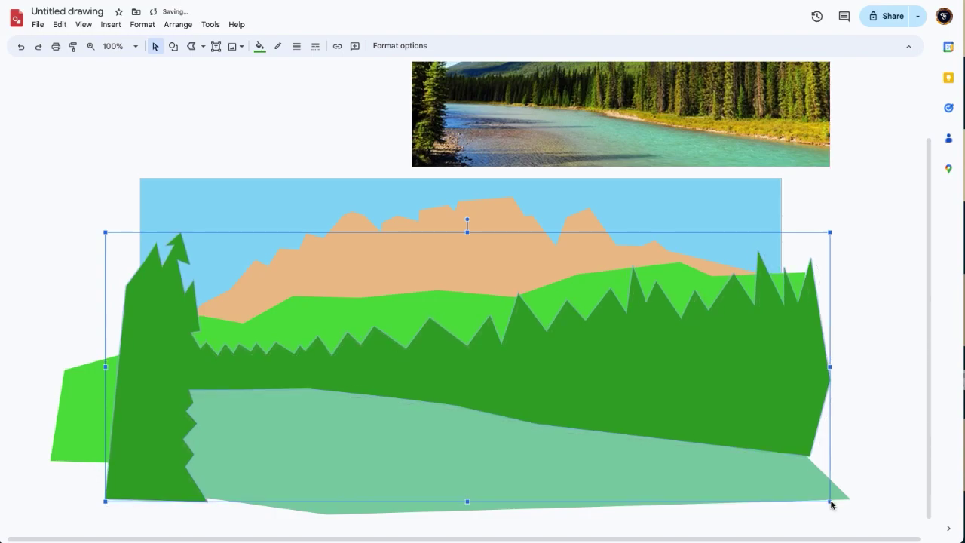
pyautogui.click(185, 93)
# - Download the updated drawing as a JPEG image (.jpg)
pyautogui.click(39, 26)
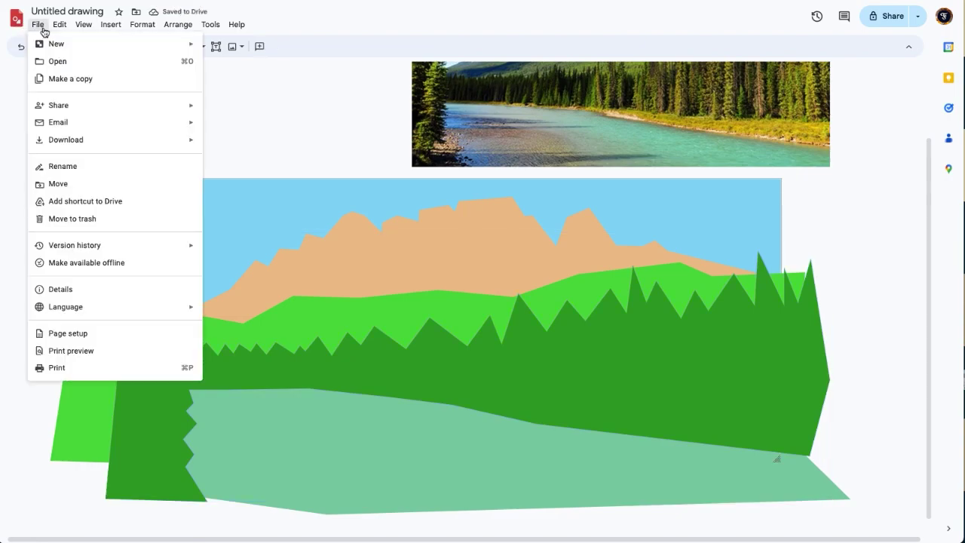
pyautogui.moveTo(118, 143)
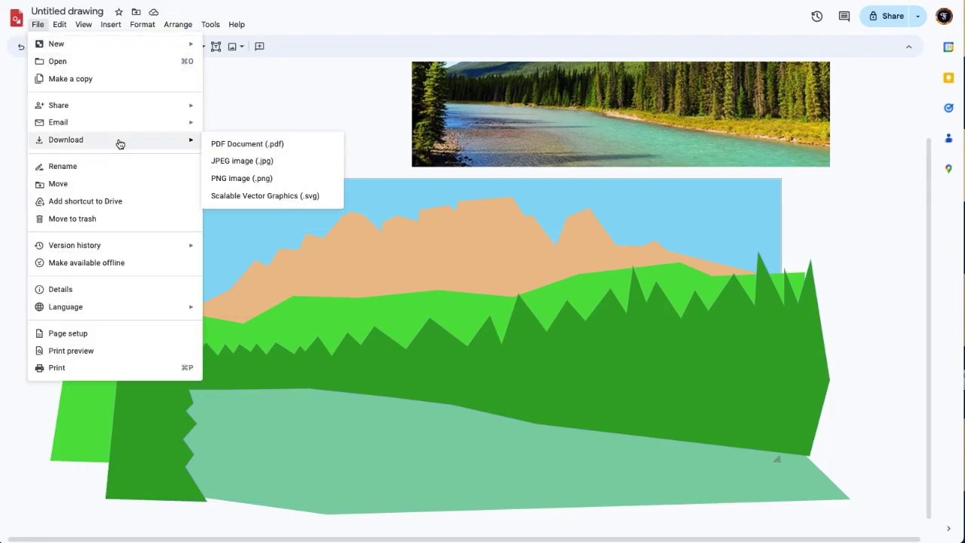
pyautogui.click(254, 164)
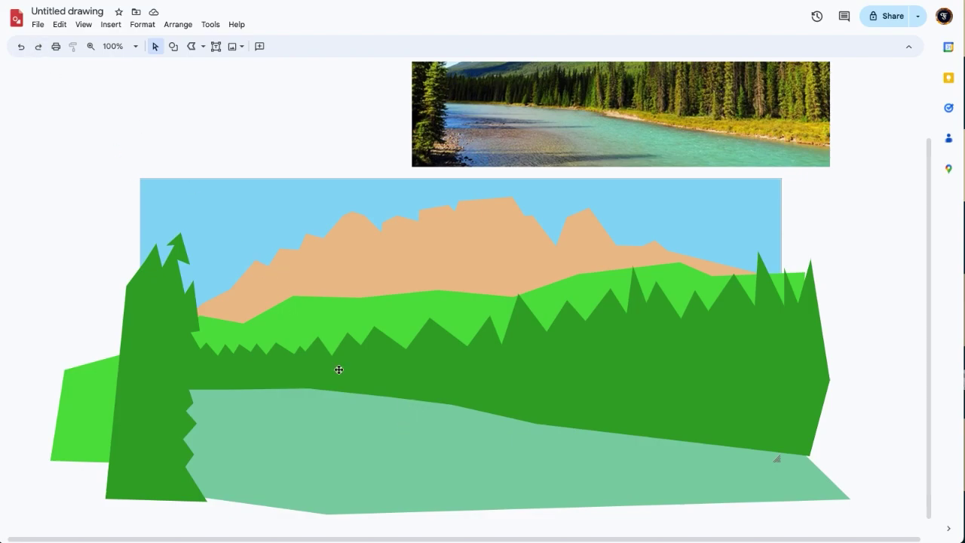
# - Give the river shape a preset light-blue radial gradient fill
pyautogui.click(367, 420)
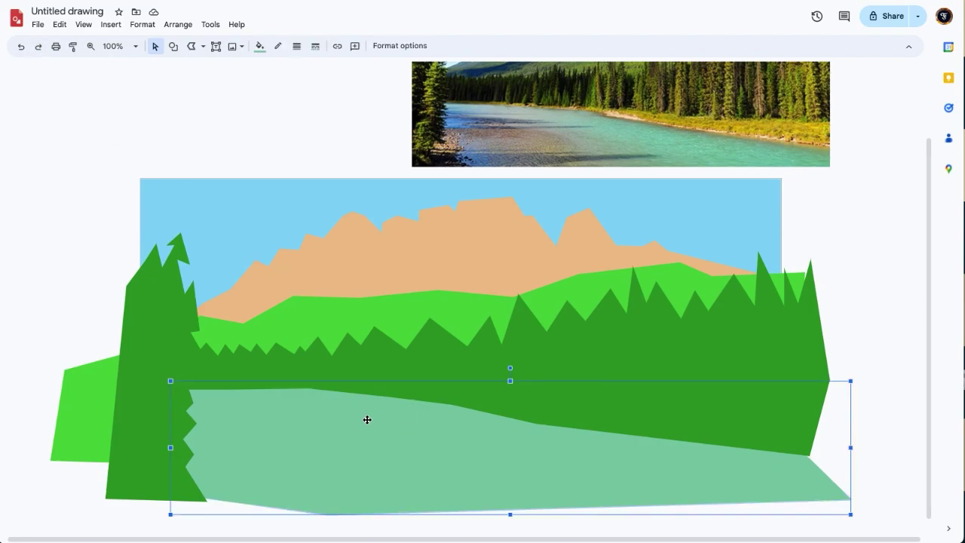
pyautogui.click(259, 47)
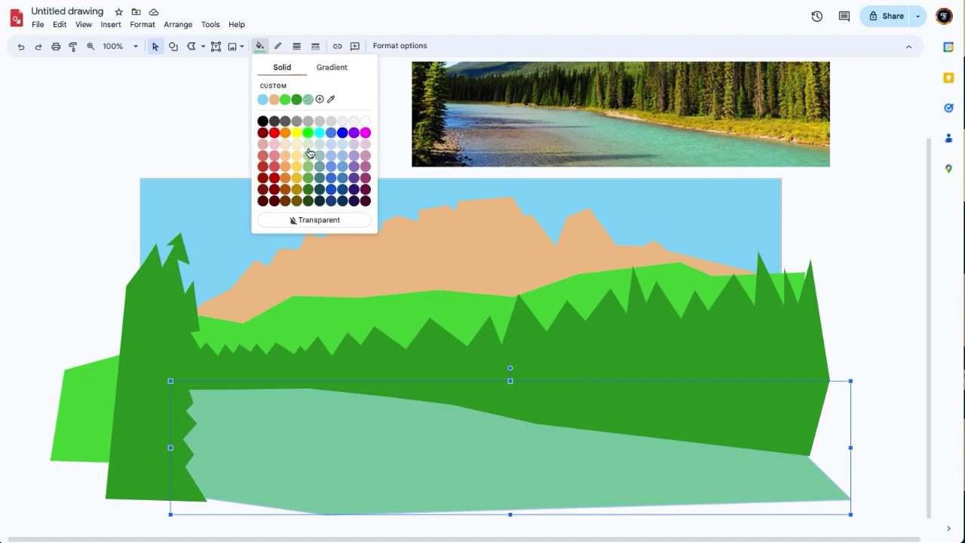
pyautogui.click(333, 69)
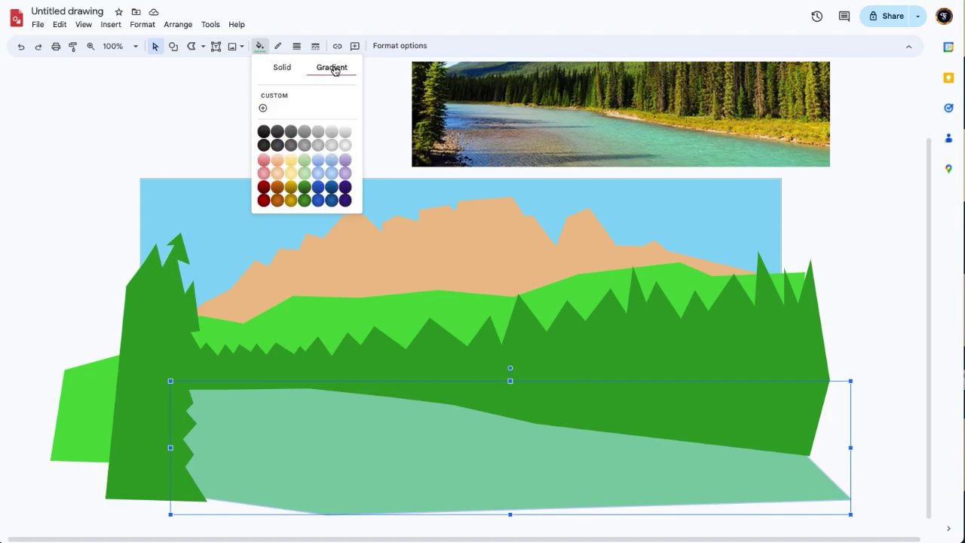
pyautogui.click(318, 173)
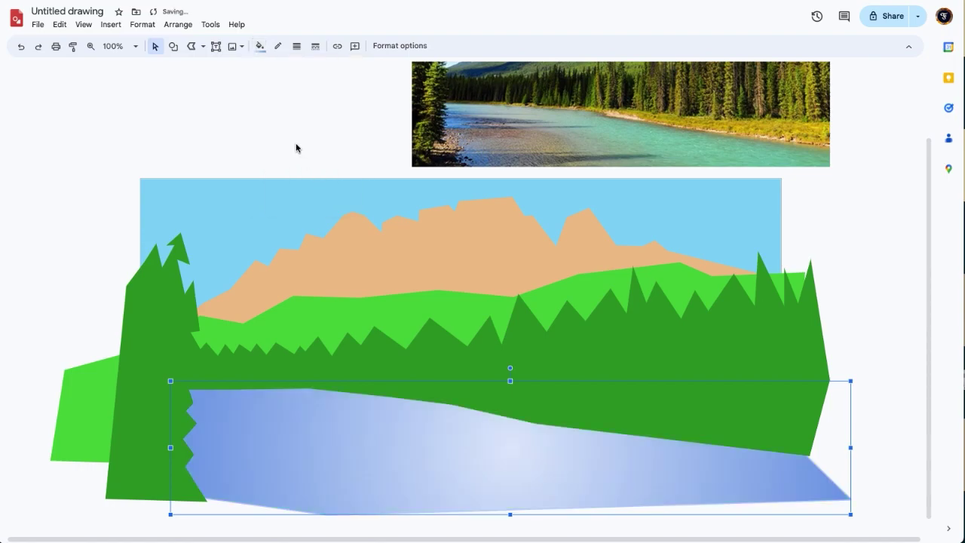
# - Start a custom gradient for the river with the saved light blue as its first stop
pyautogui.click(259, 46)
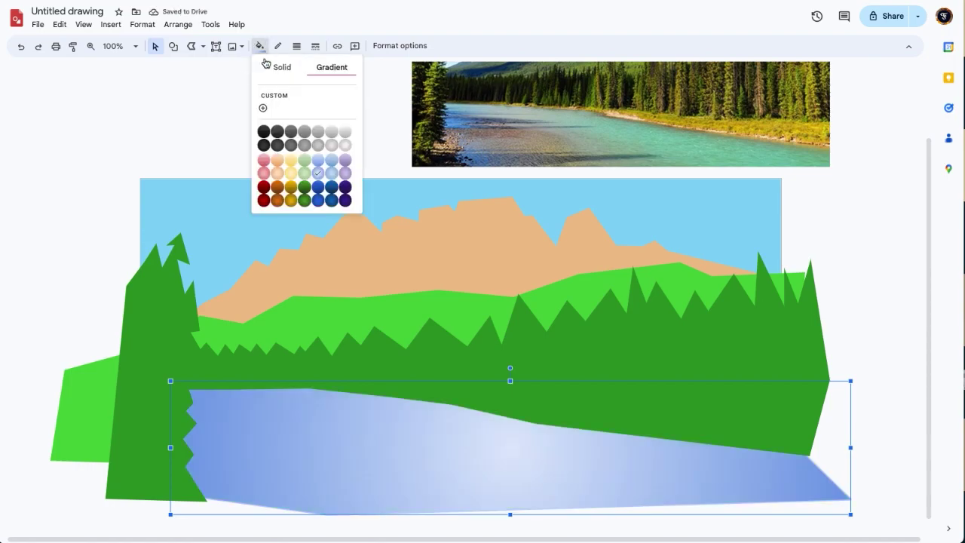
pyautogui.click(264, 107)
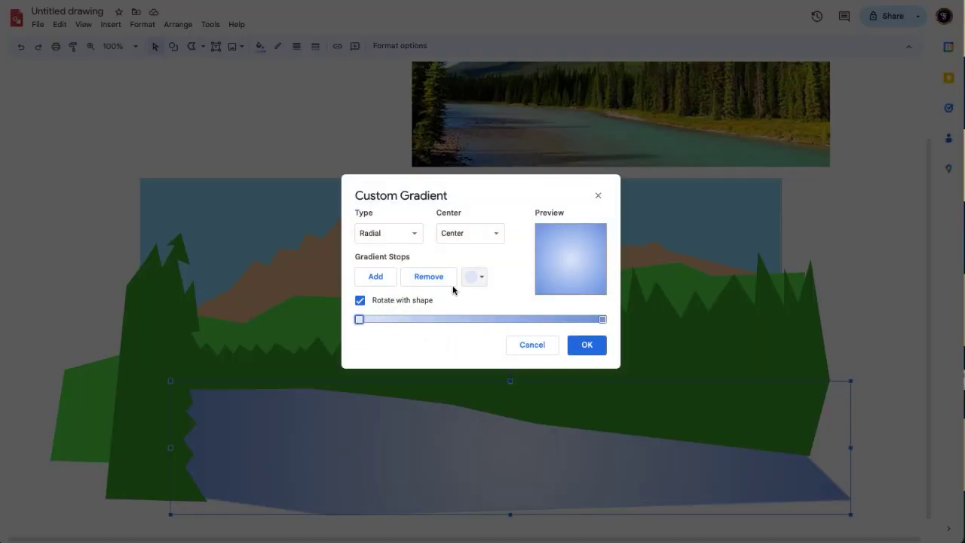
pyautogui.click(477, 277)
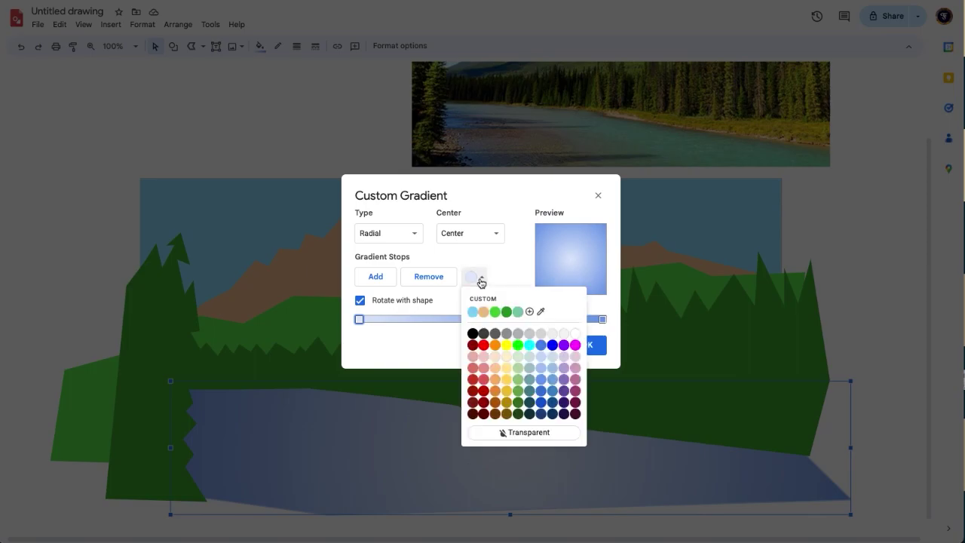
pyautogui.click(474, 312)
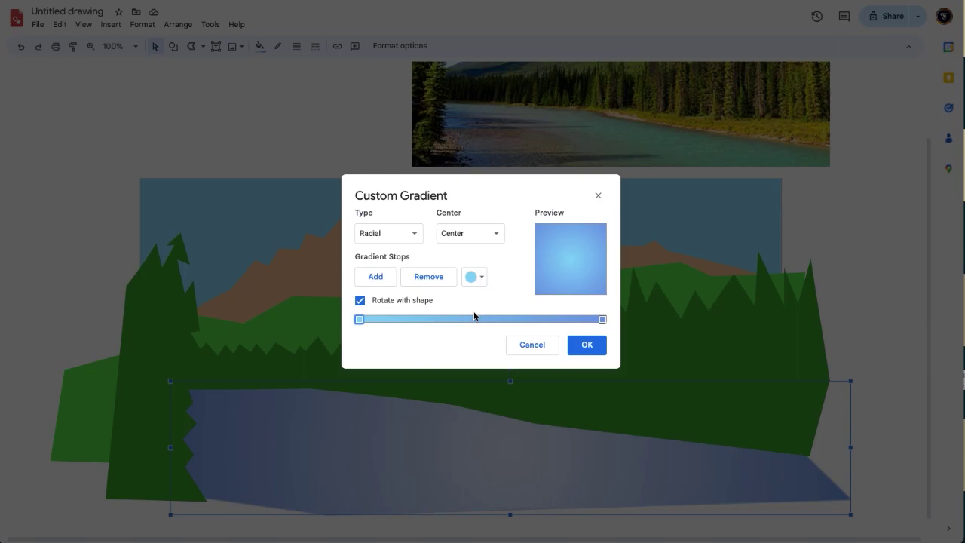
# - Set the gradient's end stop to a custom teal green, #09ac8bff
pyautogui.click(602, 320)
pyautogui.click(475, 277)
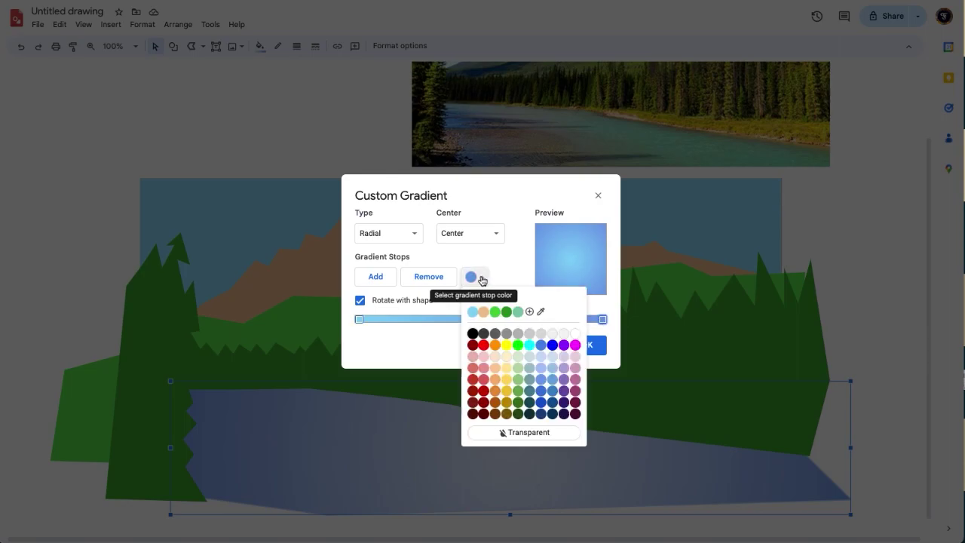
pyautogui.click(530, 312)
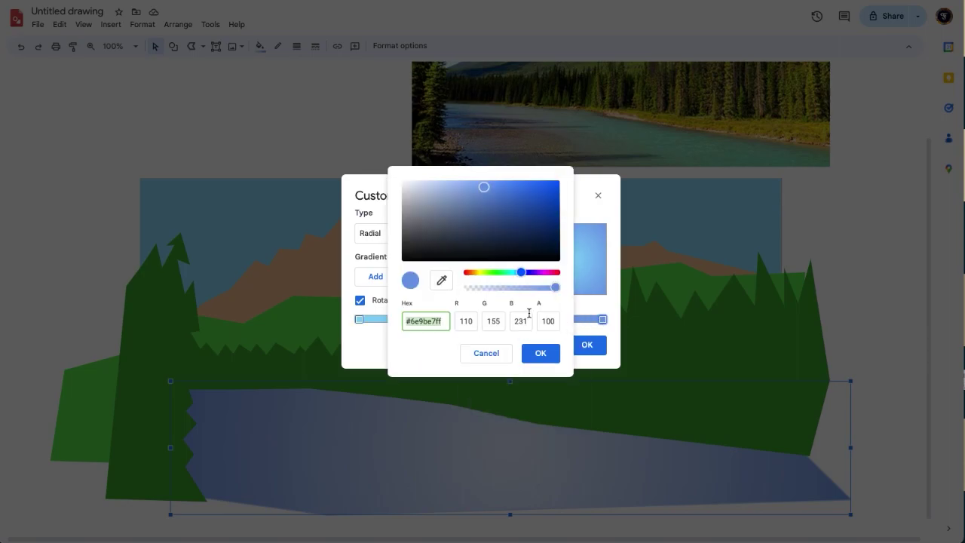
pyautogui.click(508, 273)
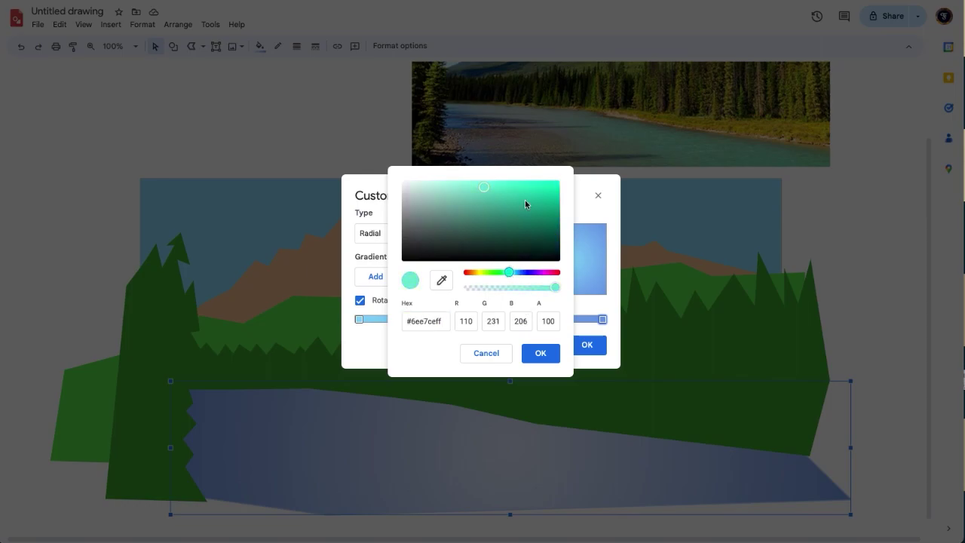
pyautogui.moveTo(538, 210); pyautogui.dragTo(550, 207)
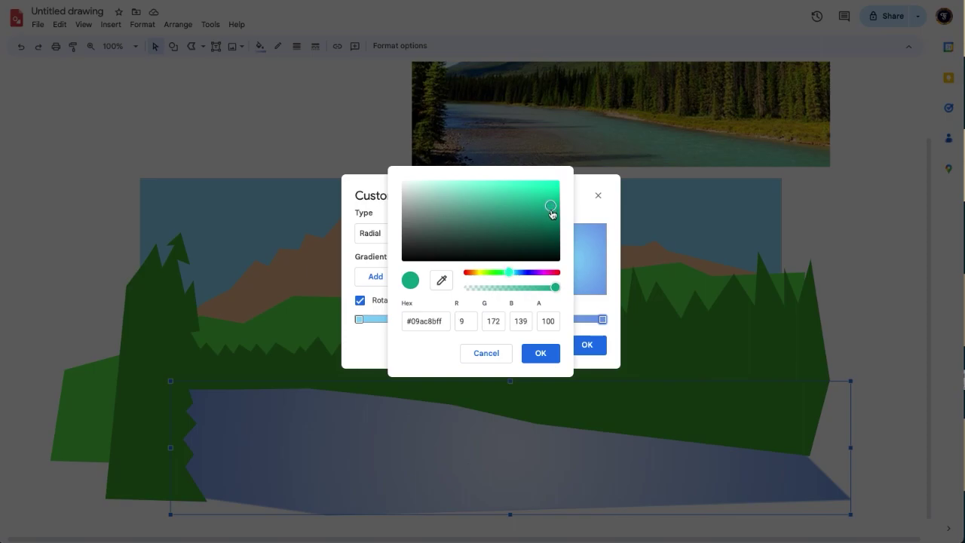
pyautogui.click(543, 356)
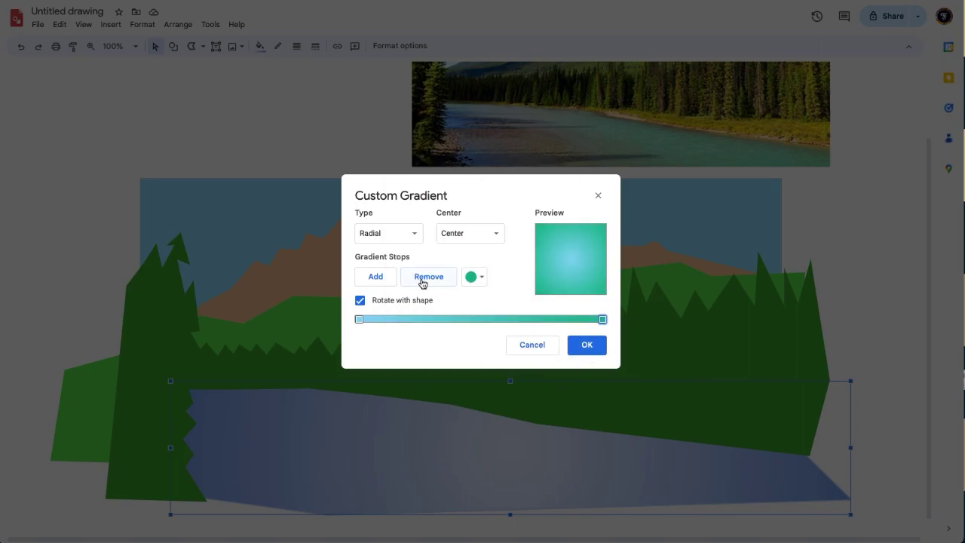
# - Switch the river gradient to Linear at 90° and apply it
pyautogui.click(411, 237)
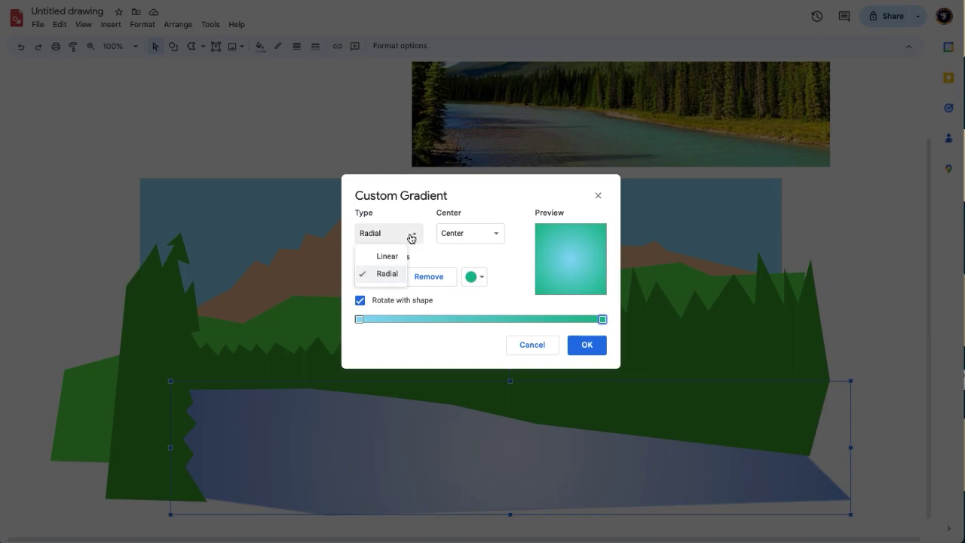
pyautogui.click(386, 256)
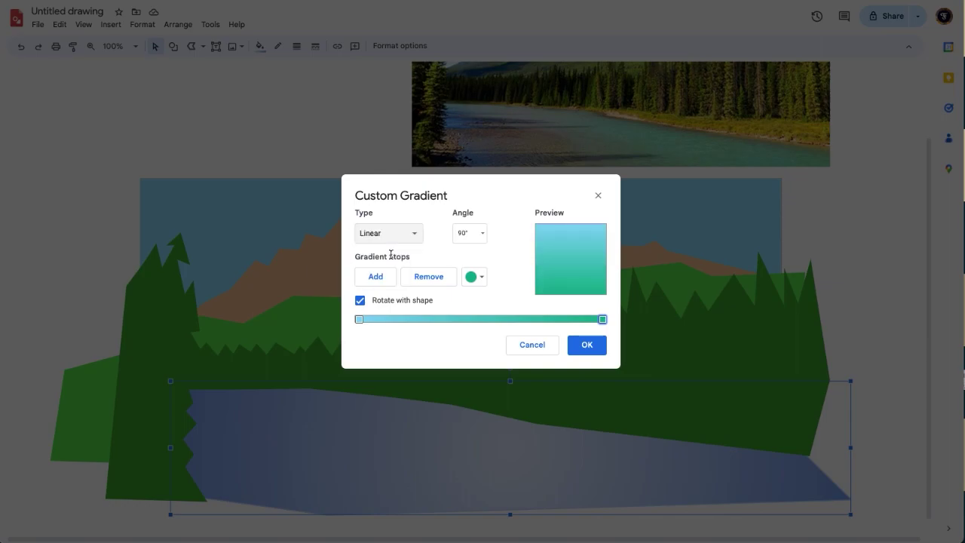
pyautogui.click(484, 235)
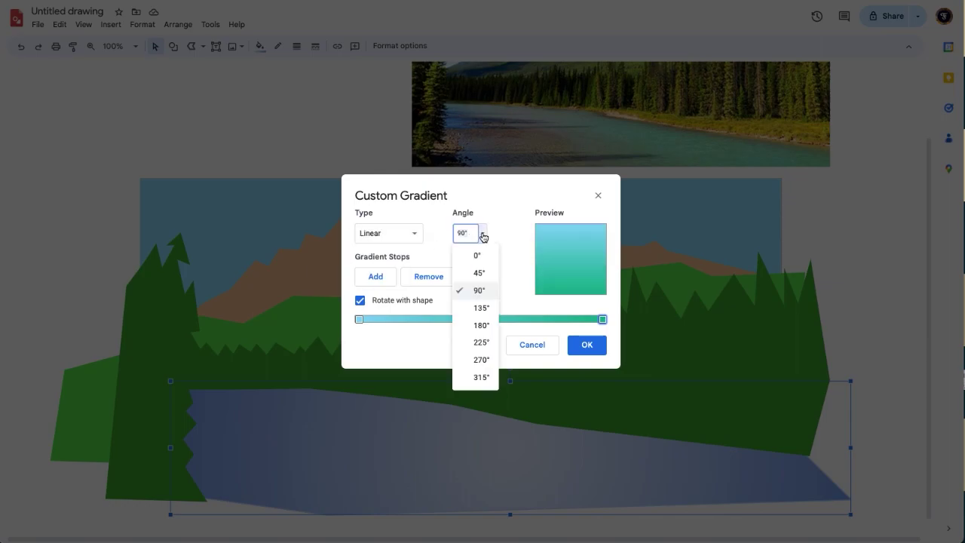
pyautogui.click(530, 240)
pyautogui.click(583, 340)
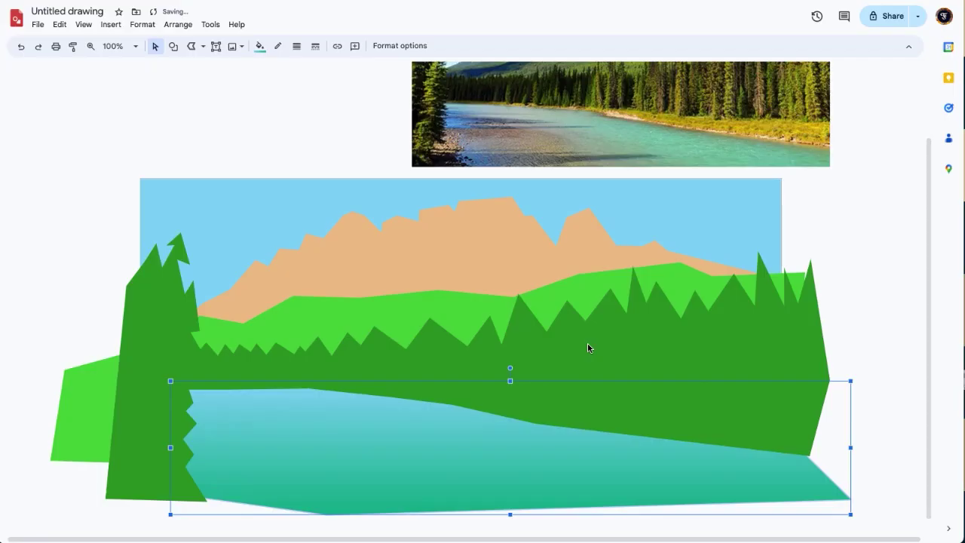
# - Start a custom gradient for the tree line with a green first stop
pyautogui.click(619, 377)
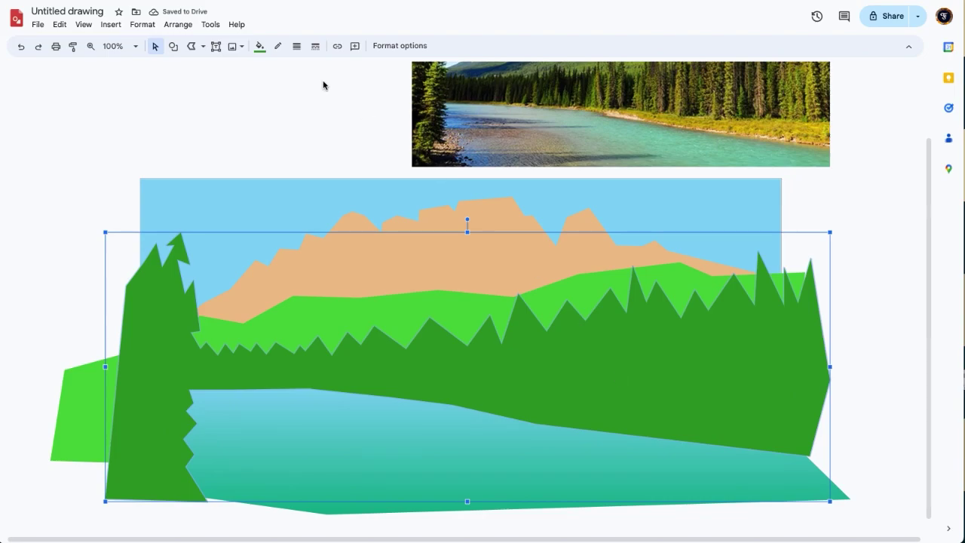
pyautogui.click(260, 47)
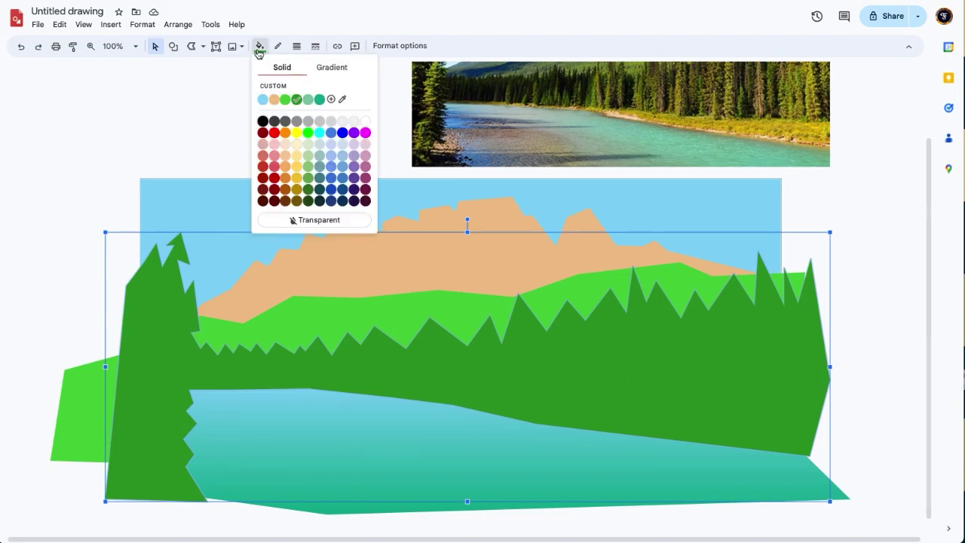
pyautogui.click(321, 73)
pyautogui.click(278, 111)
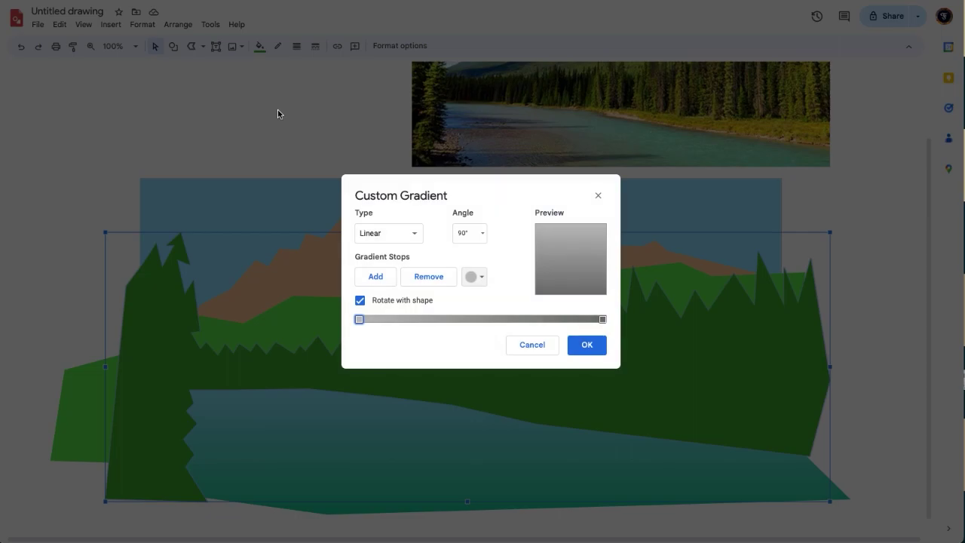
pyautogui.click(482, 278)
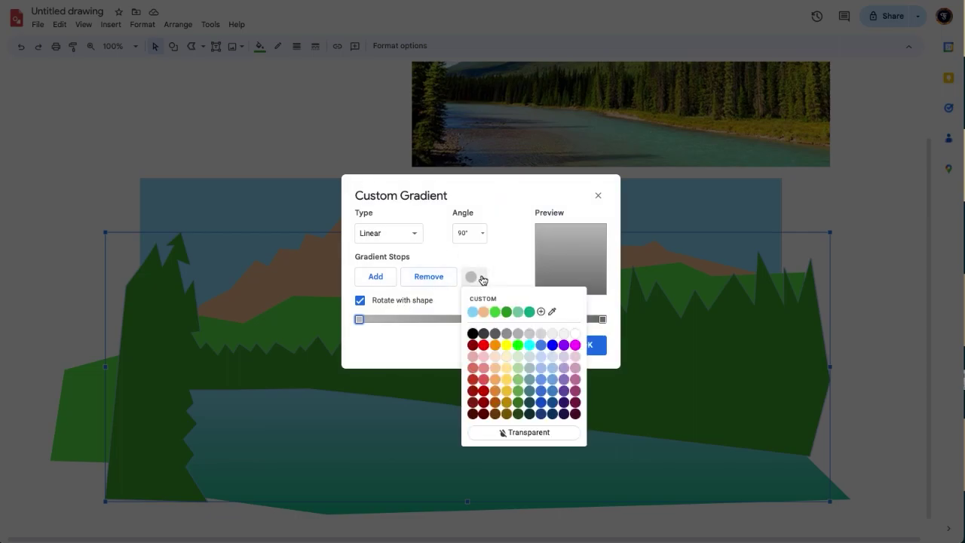
pyautogui.click(507, 313)
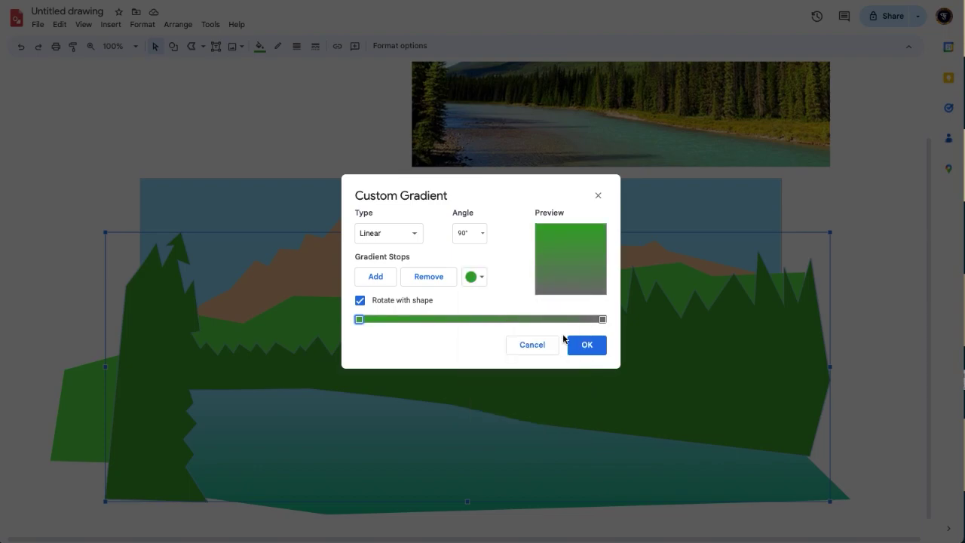
# - Give the end stop a custom green shade and apply the gradient to the tree line
pyautogui.click(602, 320)
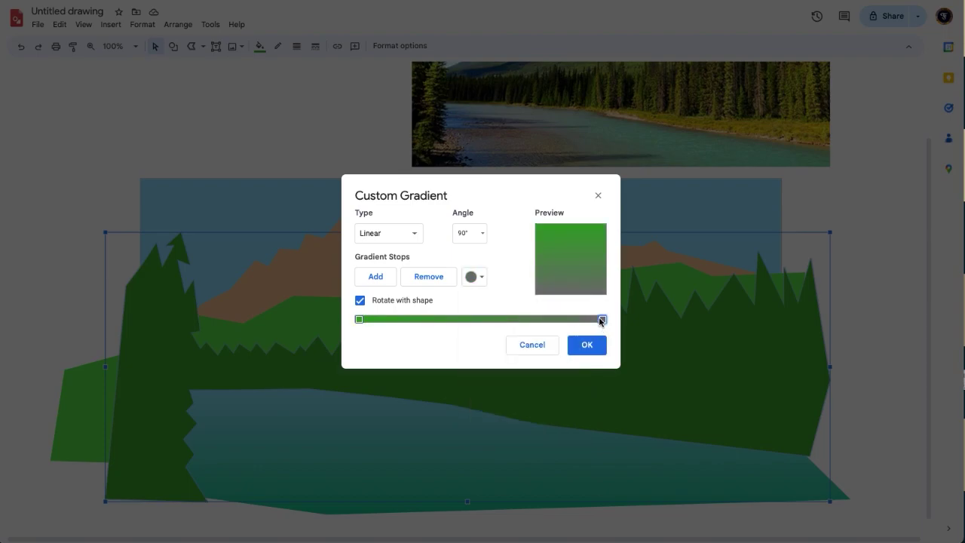
pyautogui.click(475, 278)
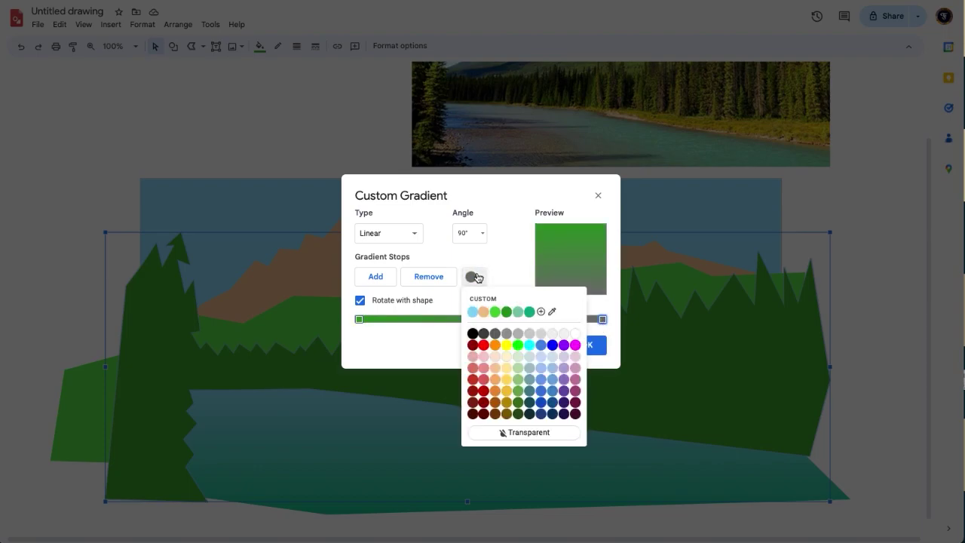
pyautogui.click(552, 312)
pyautogui.click(530, 308)
pyautogui.click(475, 278)
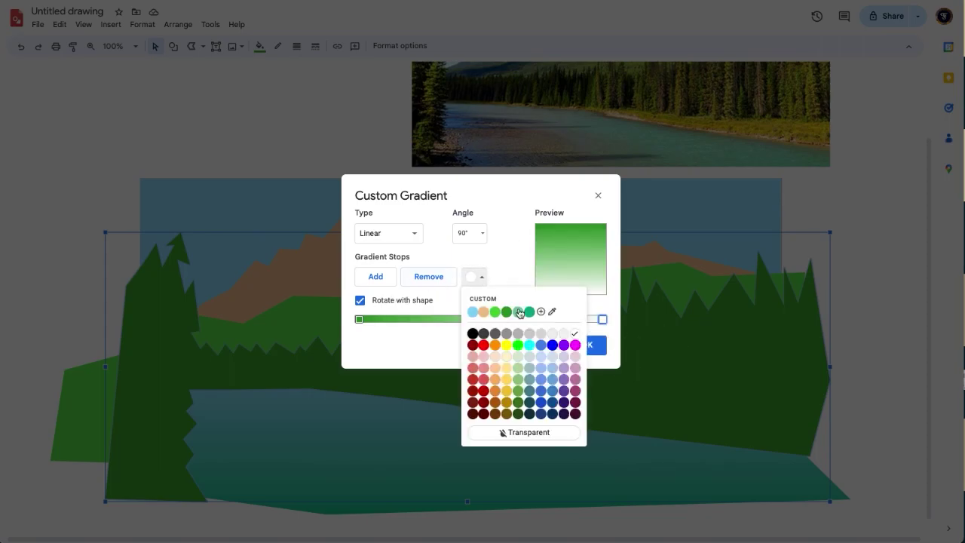
pyautogui.click(540, 312)
pyautogui.click(502, 273)
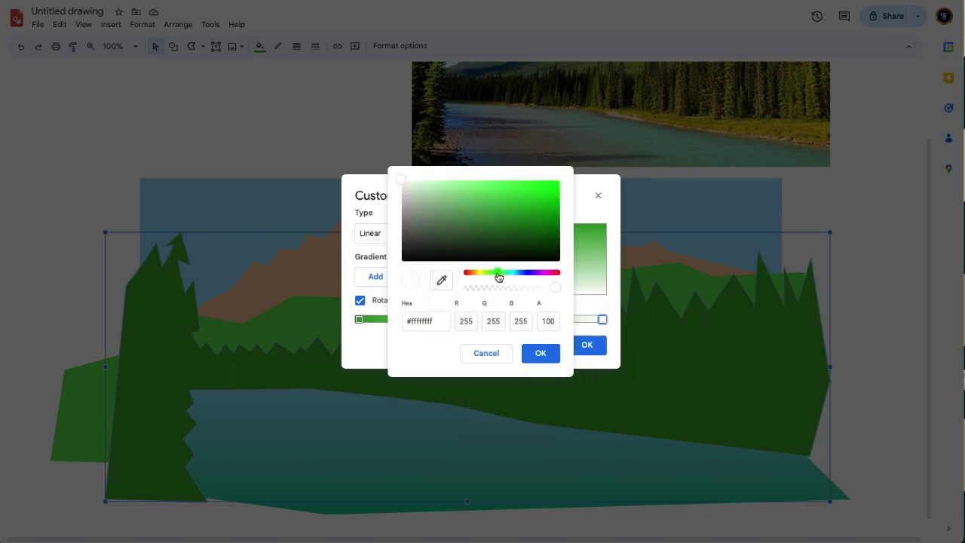
pyautogui.click(559, 228)
pyautogui.click(540, 353)
pyautogui.click(587, 345)
# - Change the tree line gradient's end stop to dark green #003f02 and reapply
pyautogui.click(261, 46)
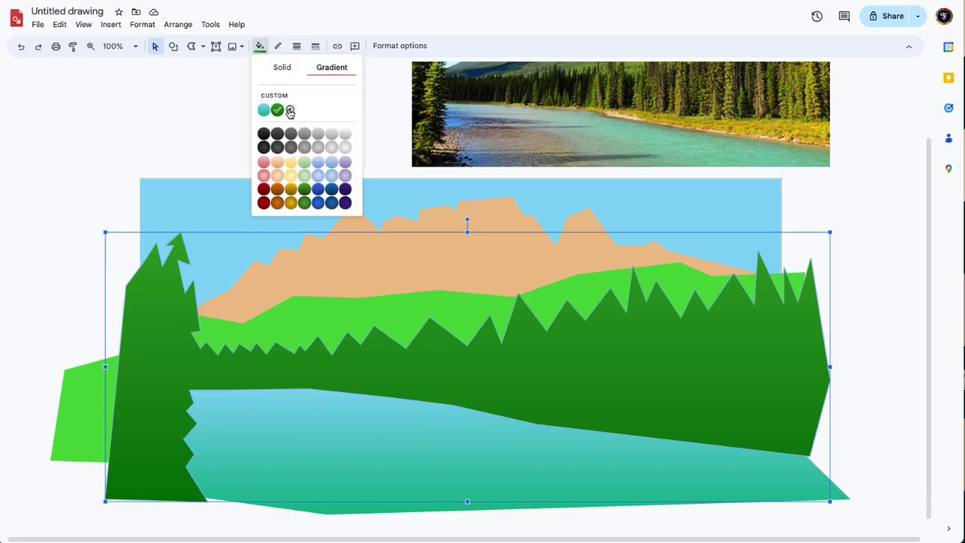
pyautogui.click(289, 109)
pyautogui.click(475, 278)
pyautogui.click(553, 311)
pyautogui.click(560, 243)
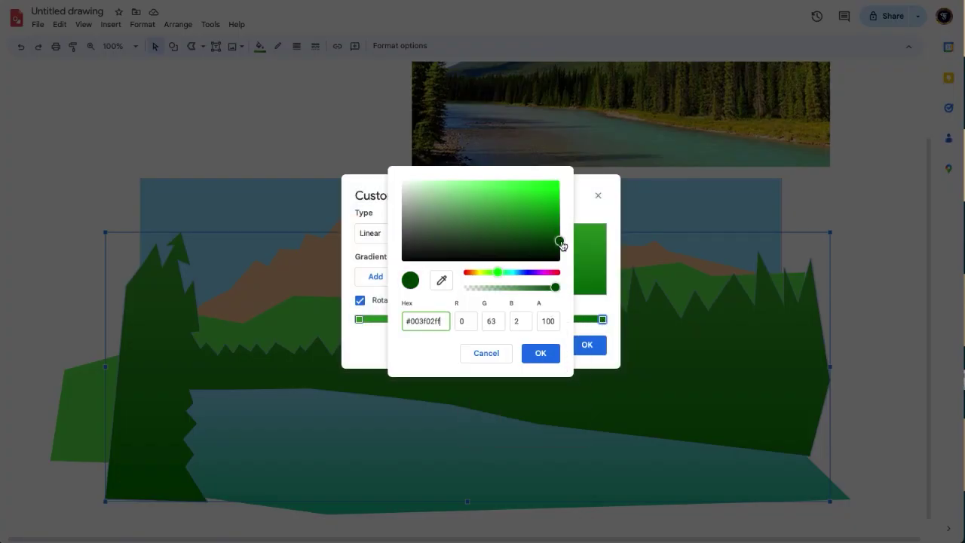
pyautogui.click(541, 352)
pyautogui.click(586, 345)
# - Start a custom gradient for the mountain with an olive first stop
pyautogui.click(444, 265)
pyautogui.click(260, 46)
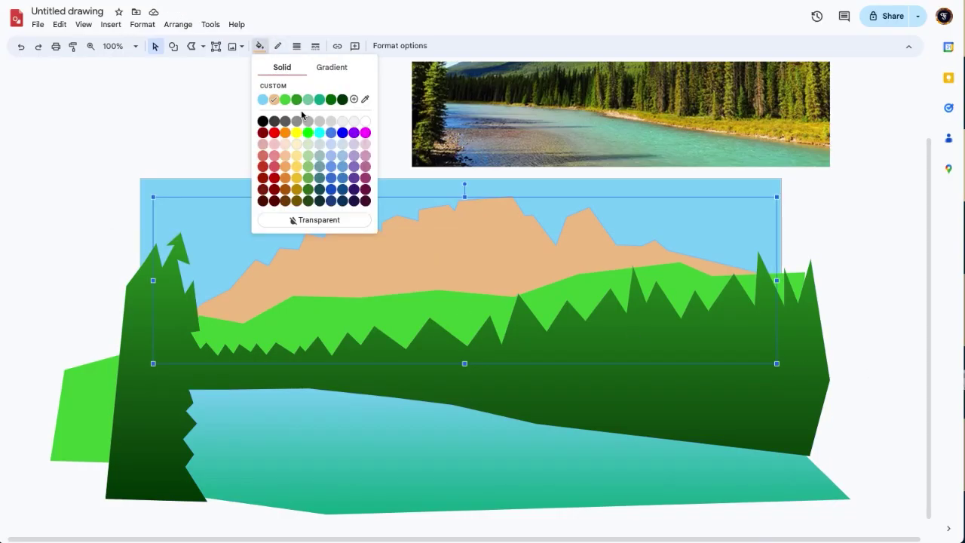
pyautogui.click(332, 67)
pyautogui.click(301, 108)
pyautogui.click(475, 276)
pyautogui.click(558, 310)
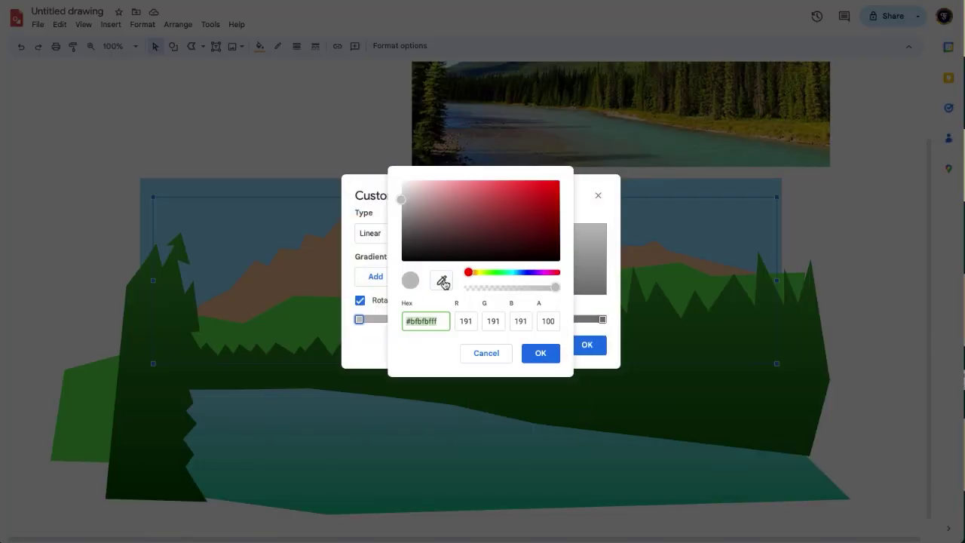
pyautogui.moveTo(477, 273); pyautogui.dragTo(480, 276)
pyautogui.click(457, 217)
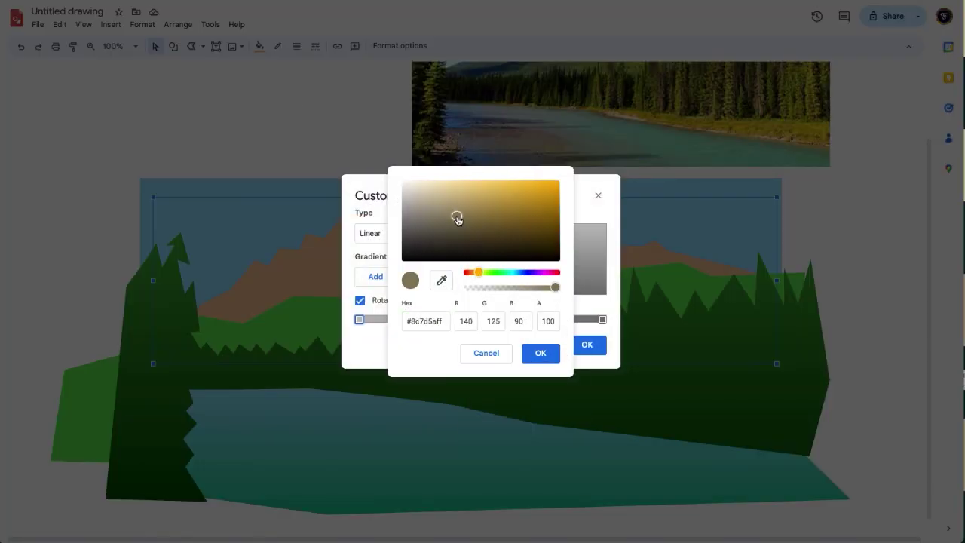
pyautogui.click(541, 352)
# - Change the stop to a dark olive shade and apply the gradient to the mountain
pyautogui.click(475, 277)
pyautogui.click(559, 310)
pyautogui.moveTo(468, 274); pyautogui.dragTo(479, 272)
pyautogui.click(440, 237)
pyautogui.click(475, 231)
pyautogui.click(540, 353)
pyautogui.click(587, 345)
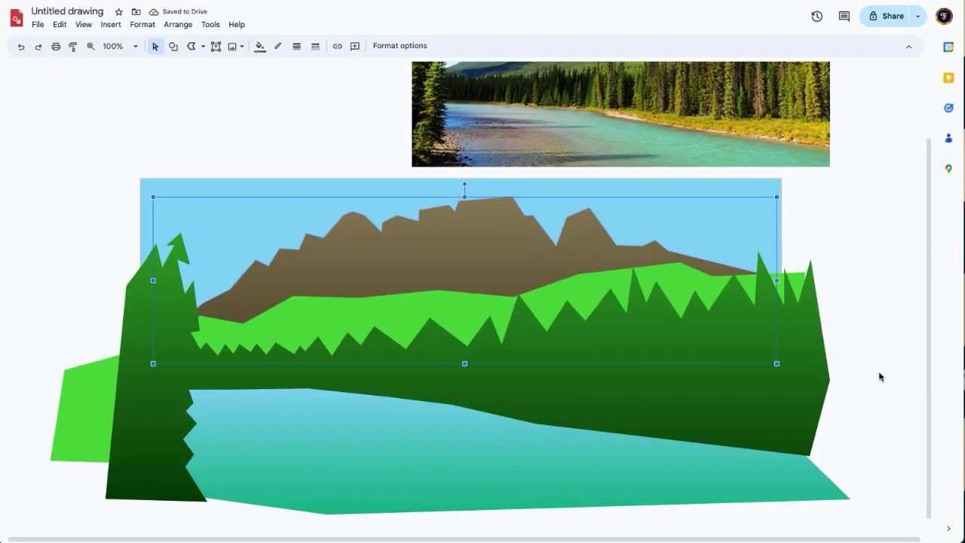
pyautogui.click(879, 377)
# - Set the mountain gradient's end stop to dark brown and reapply
pyautogui.click(365, 270)
pyautogui.click(260, 46)
pyautogui.click(316, 108)
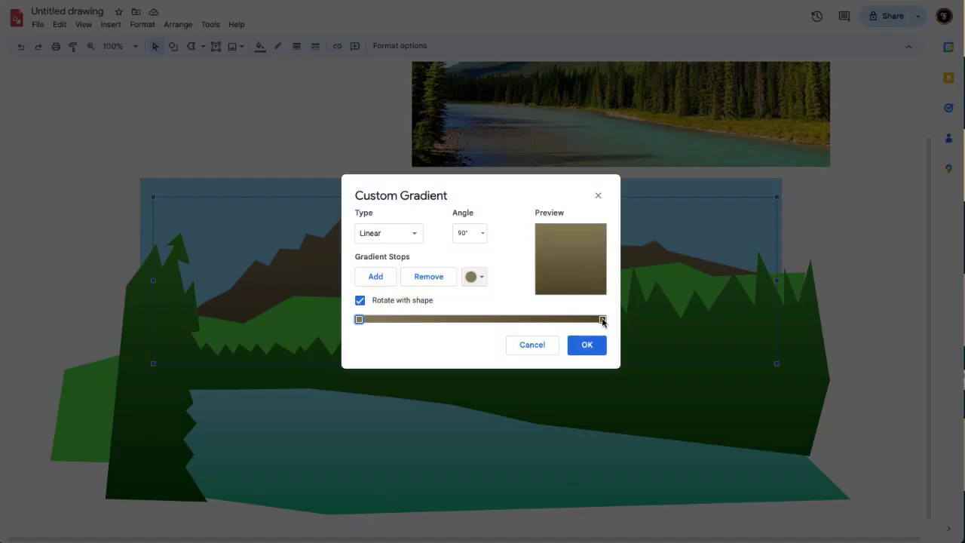
pyautogui.click(475, 276)
pyautogui.click(472, 323)
pyautogui.click(495, 243)
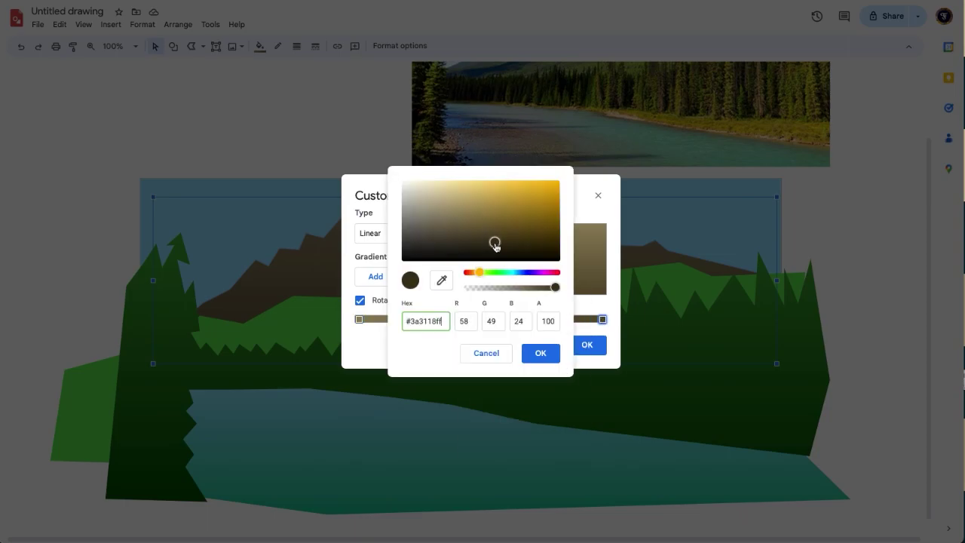
pyautogui.click(541, 352)
pyautogui.click(587, 345)
# - Angle the mountain's gradient at 45° and apply it
pyautogui.click(376, 236)
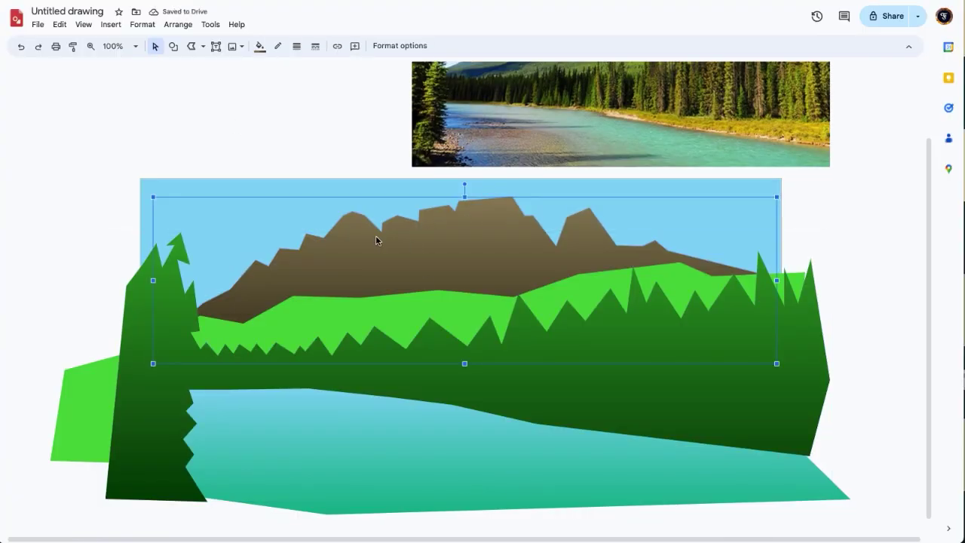
pyautogui.click(258, 47)
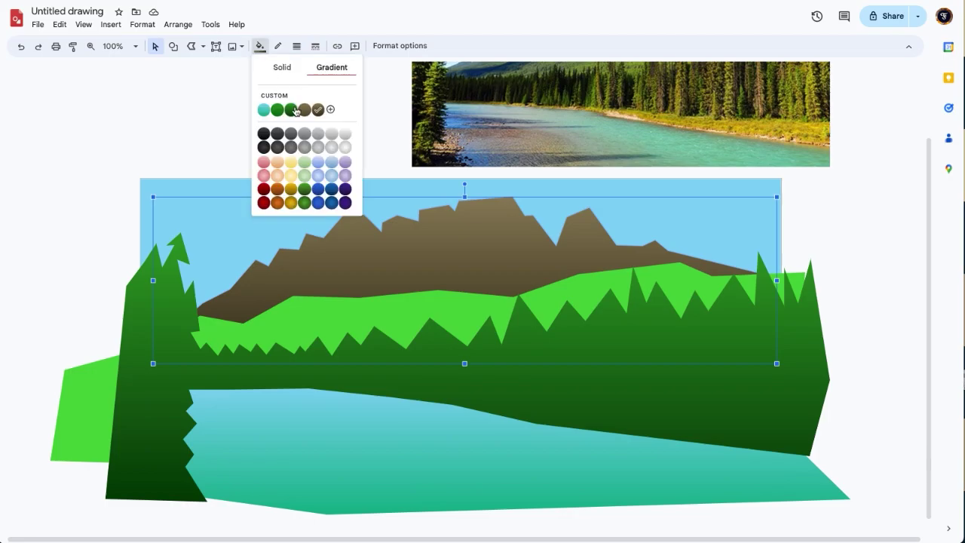
pyautogui.click(329, 110)
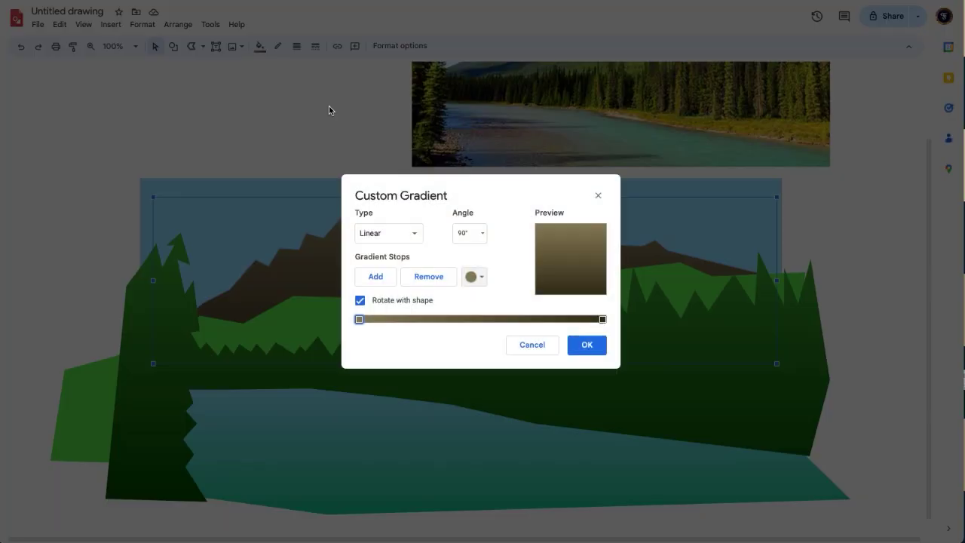
pyautogui.click(485, 234)
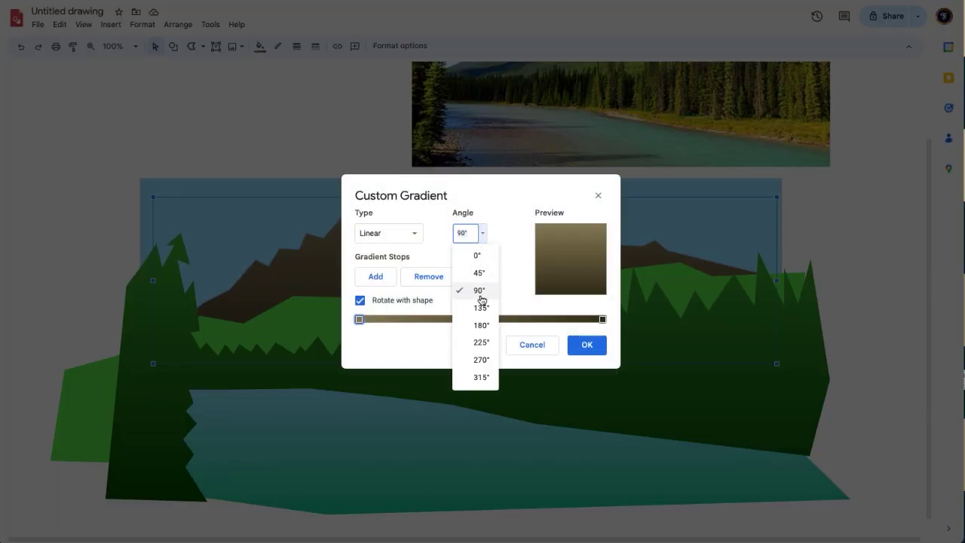
pyautogui.click(477, 273)
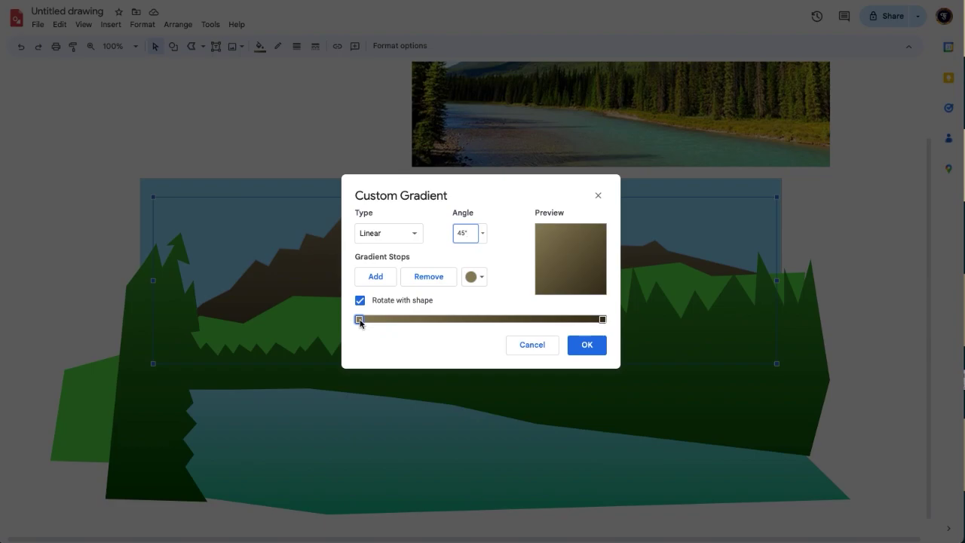
pyautogui.click(585, 349)
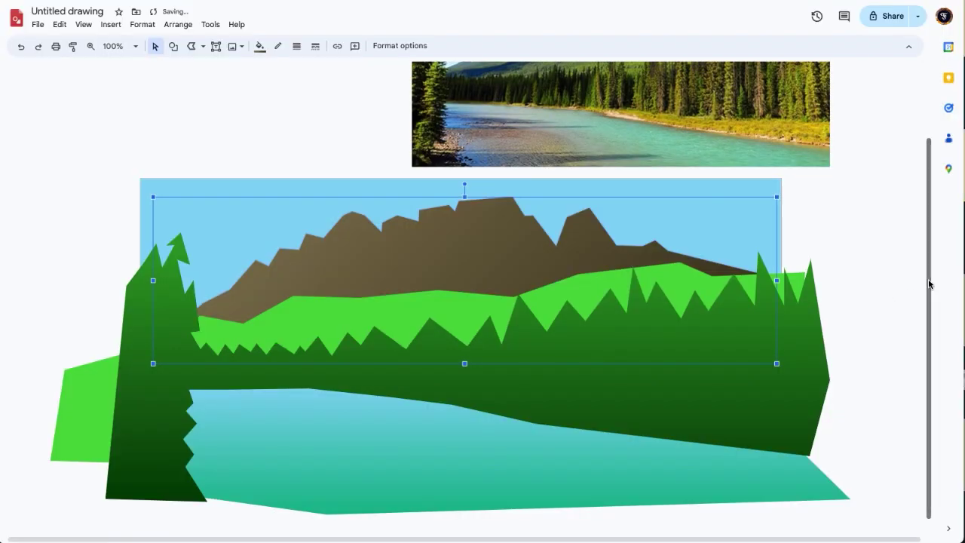
pyautogui.click(855, 248)
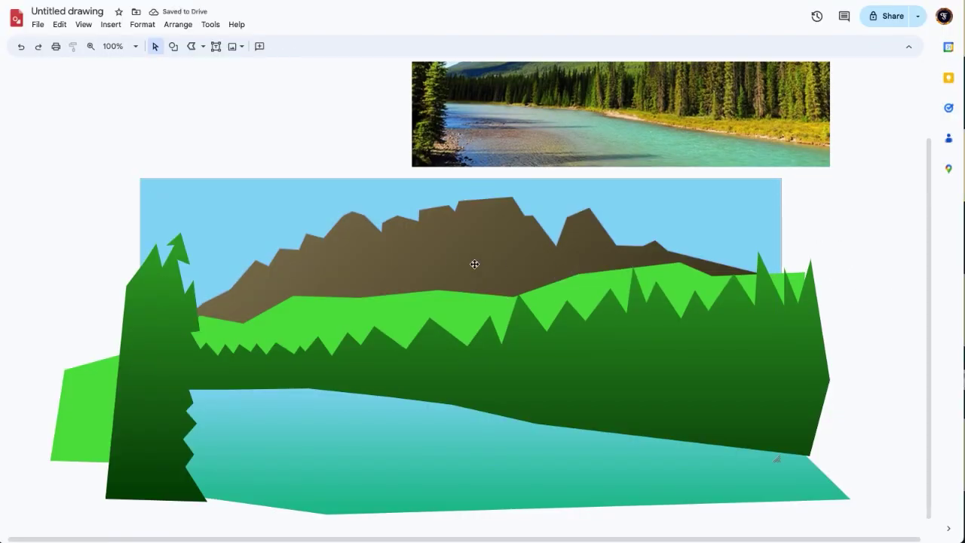